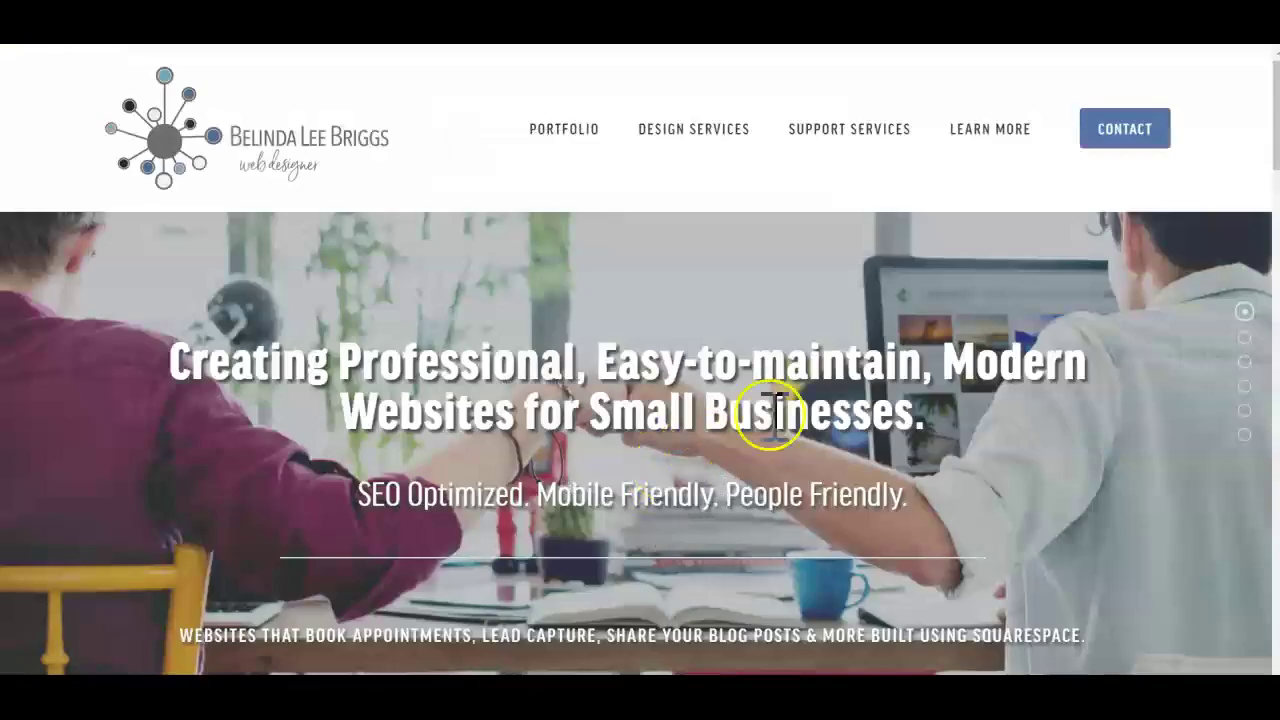
Scroll the preview to the footer's 'Don't Miss a Post!' signup, then return to the editor.
{"action": "scroll", "coordinate": [640, 360], "scroll_direction": "down", "scroll_amount": 20}
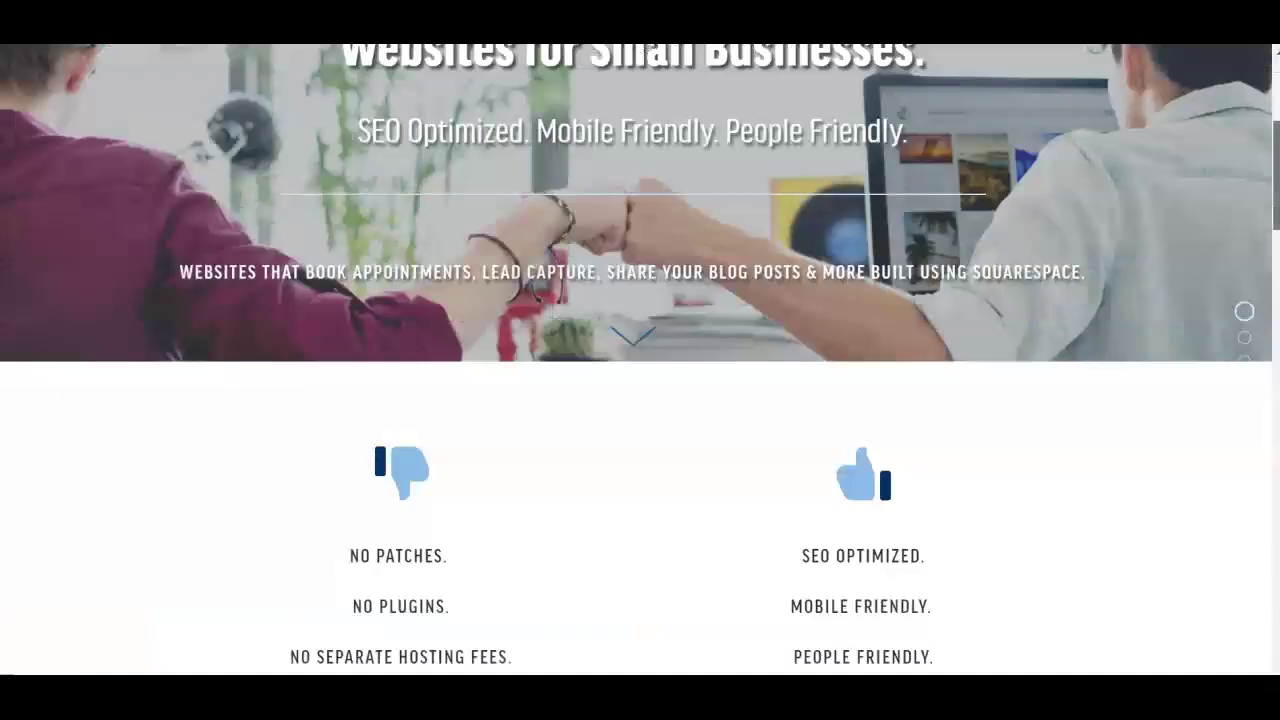
{"action": "scroll", "coordinate": [640, 360], "scroll_direction": "down", "scroll_amount": 2}
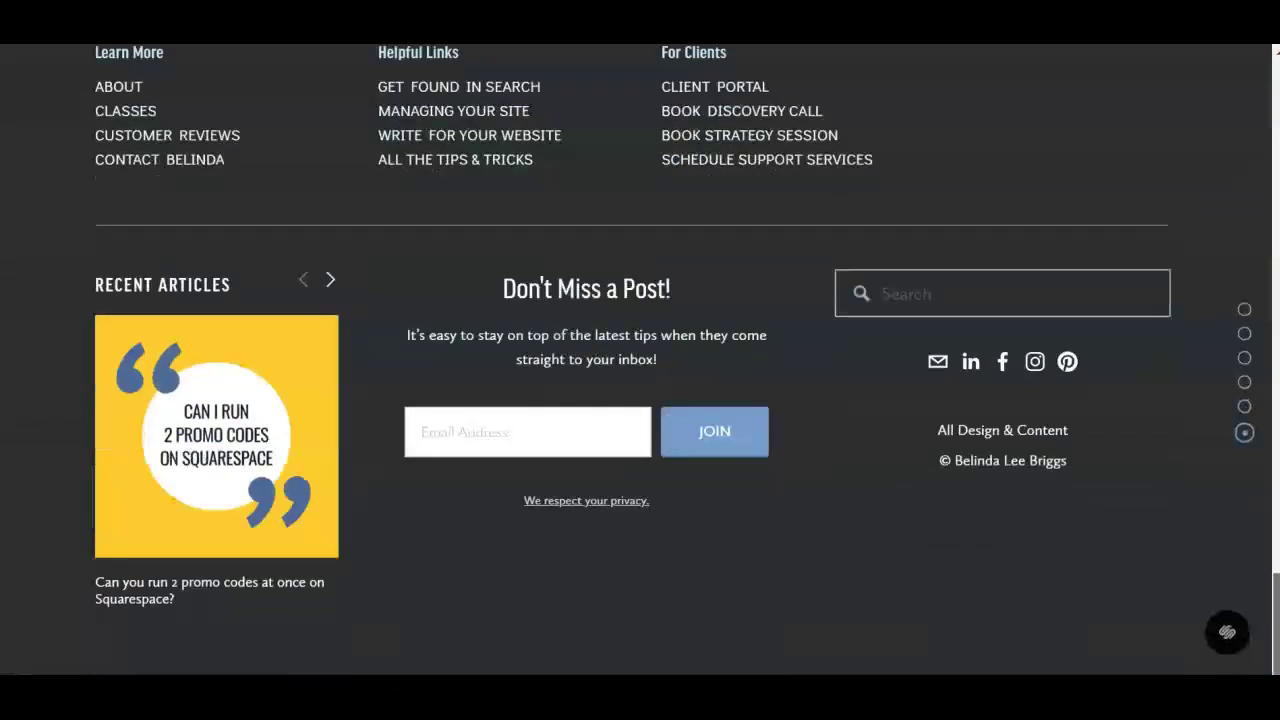
{"action": "left_click", "coordinate": [532, 432]}
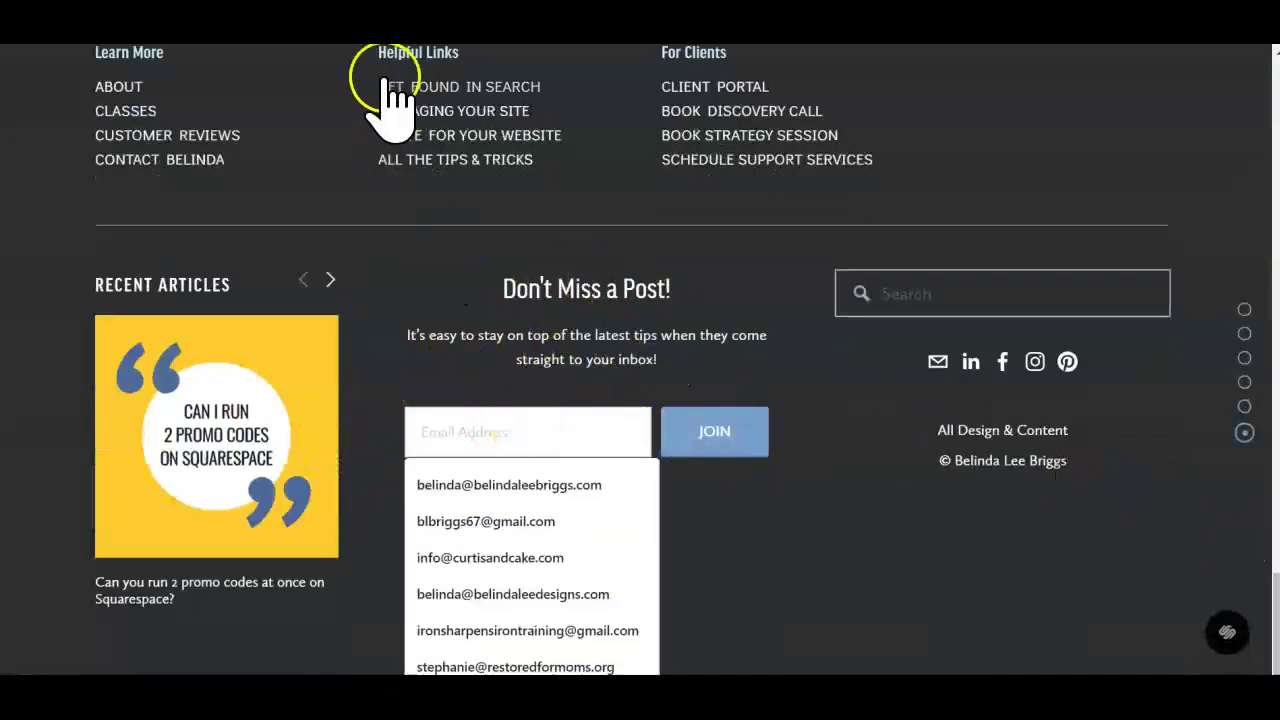
{"action": "key", "text": "Escape"}
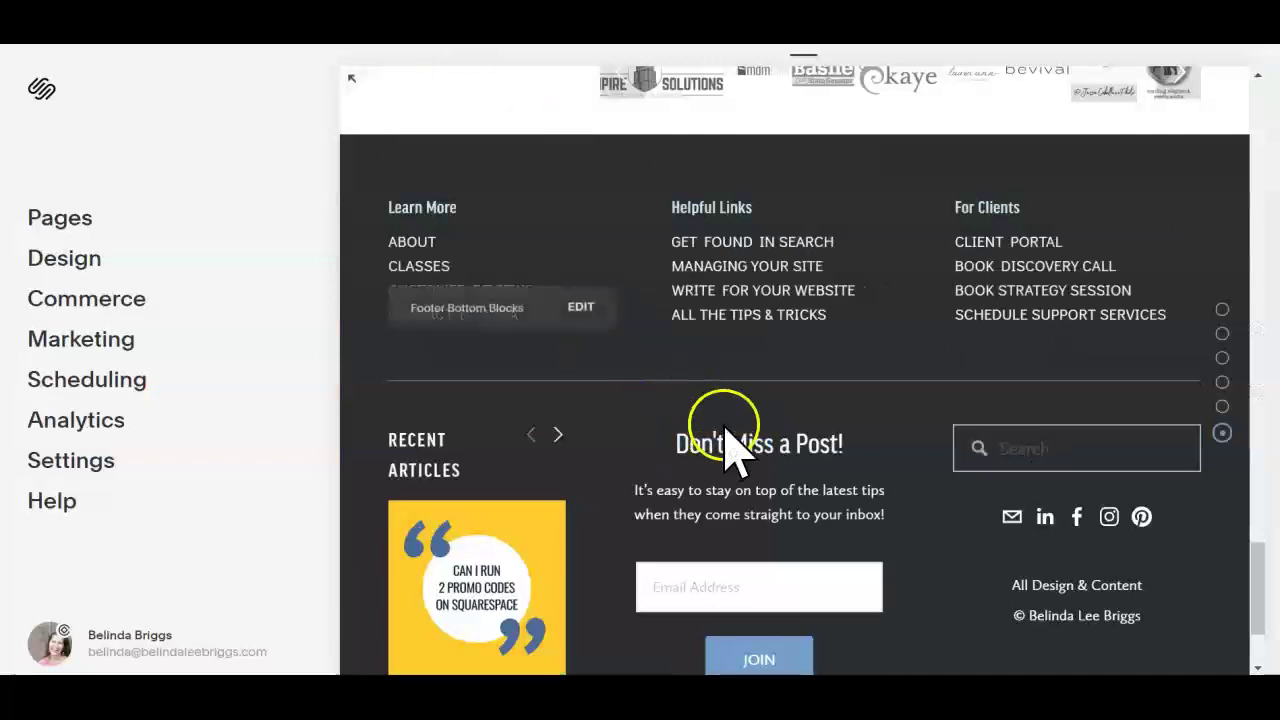
Open the footer Newsletter block's Storage settings, showing Mailchimp with double opt-in required.
{"action": "left_click", "coordinate": [600, 306]}
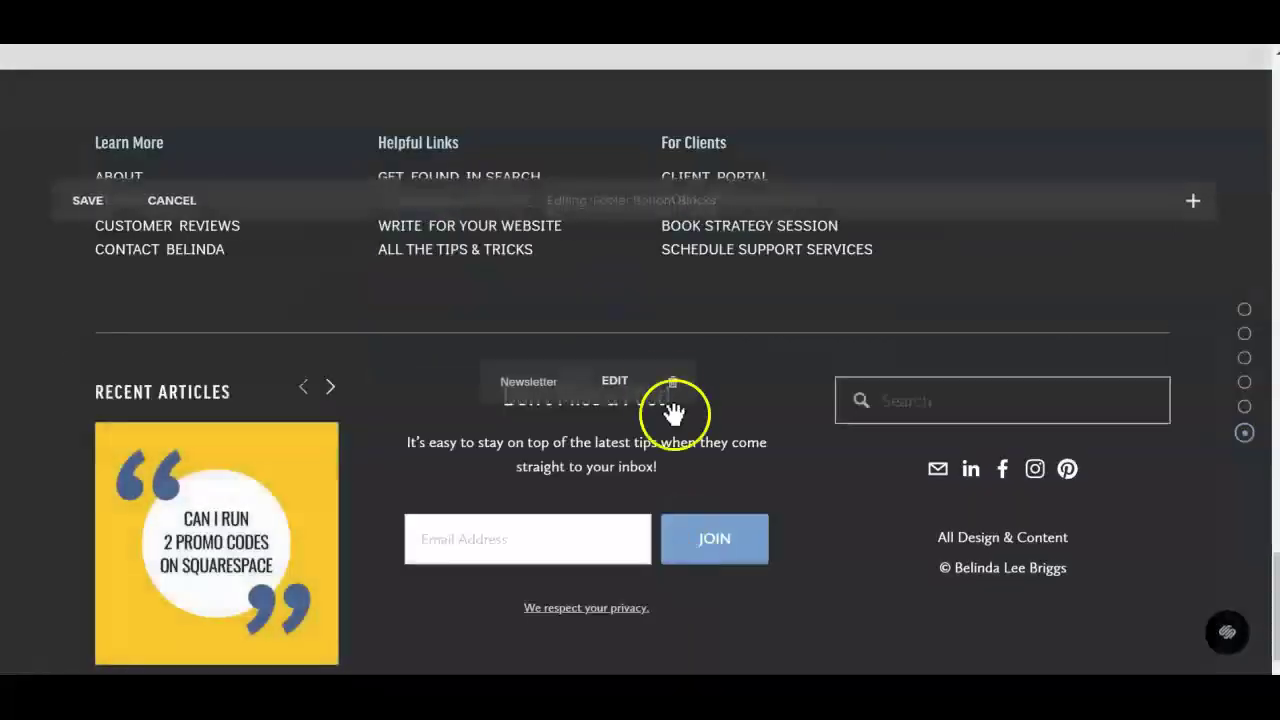
{"action": "left_click", "coordinate": [606, 383]}
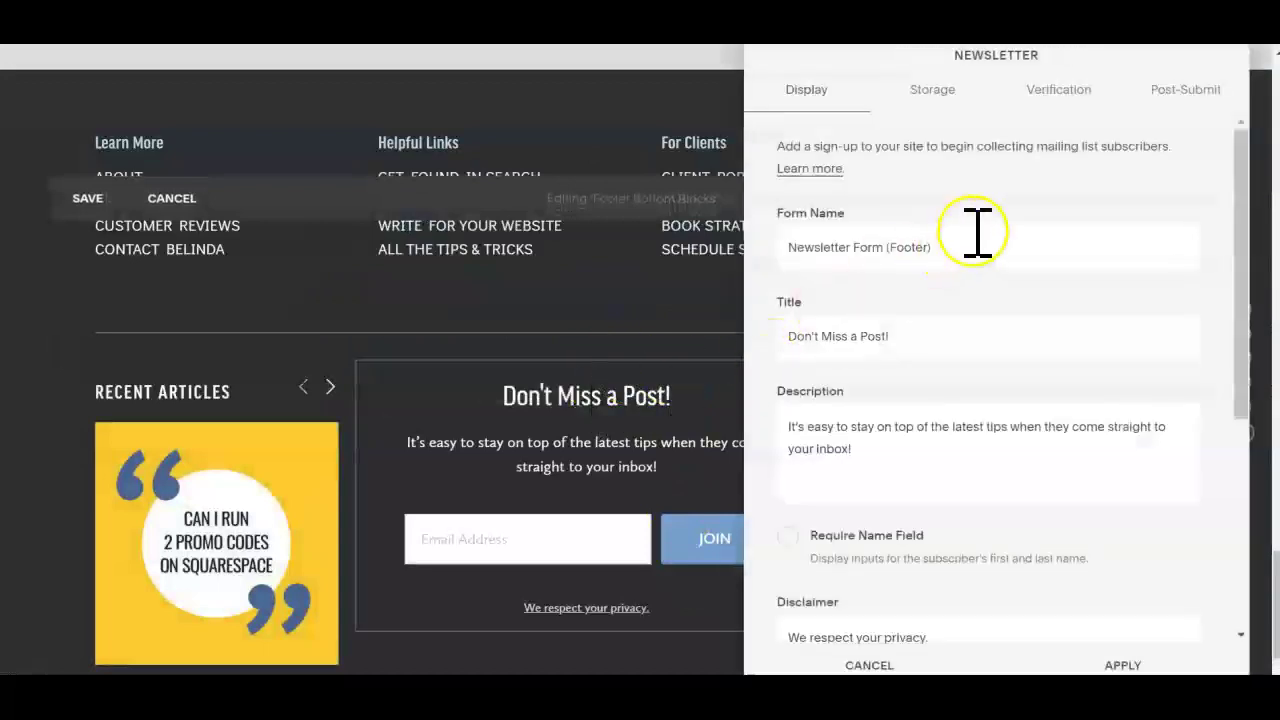
{"action": "left_click", "coordinate": [934, 100]}
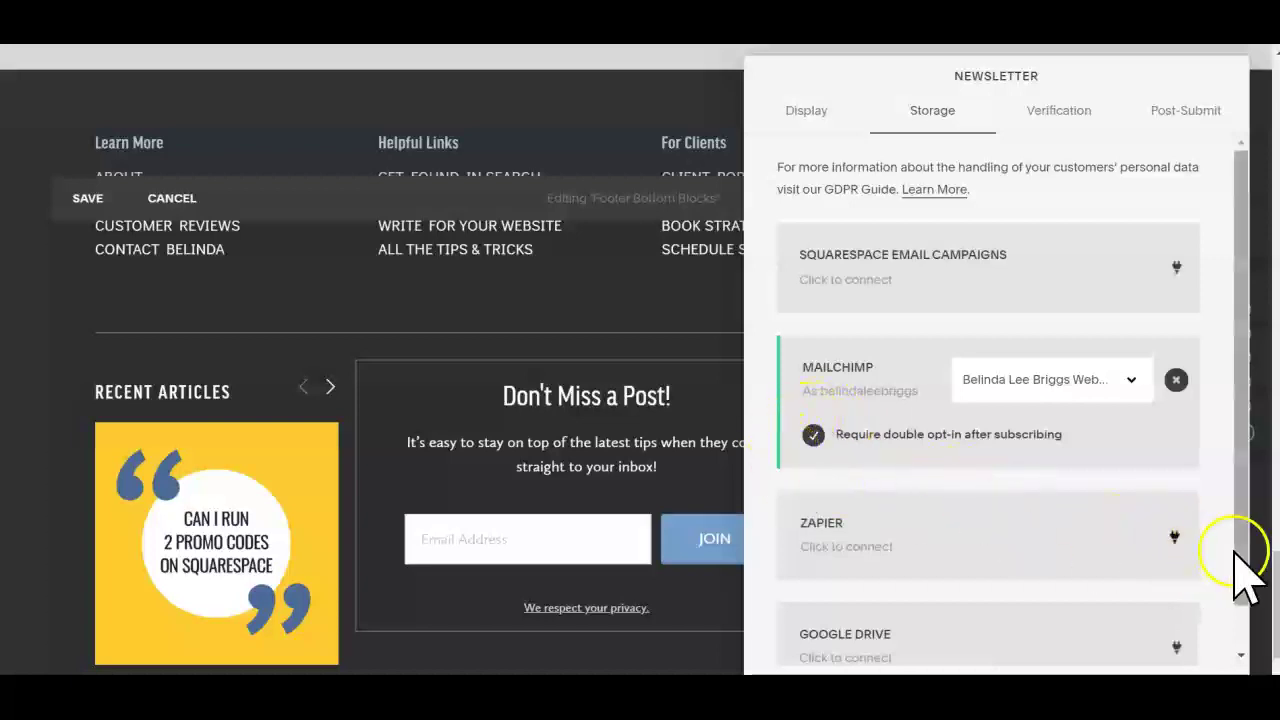
Review the full Storage options list and close the Newsletter panel, leaving Mailchimp storage unchanged.
{"action": "scroll", "coordinate": [1268, 592], "scroll_direction": "down", "scroll_amount": 1}
{"action": "scroll", "coordinate": [1268, 592], "scroll_direction": "down", "scroll_amount": 2}
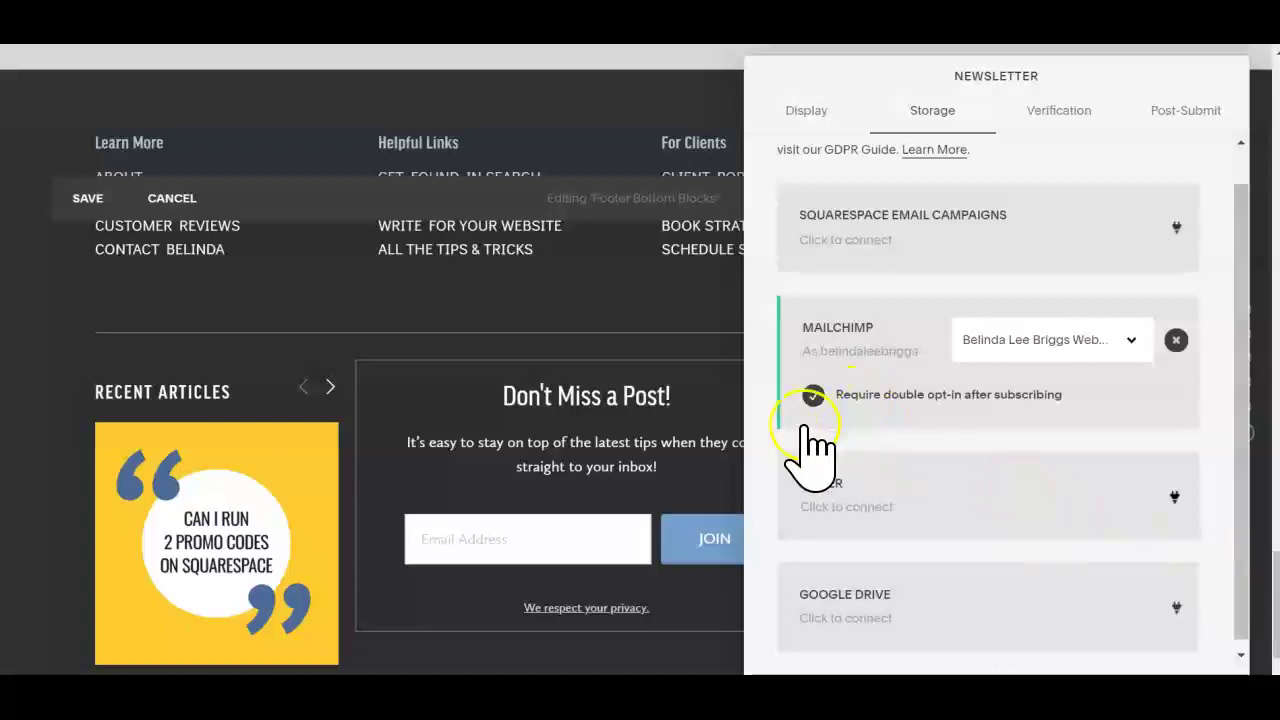
{"action": "scroll", "coordinate": [1250, 520], "scroll_direction": "down", "scroll_amount": 1}
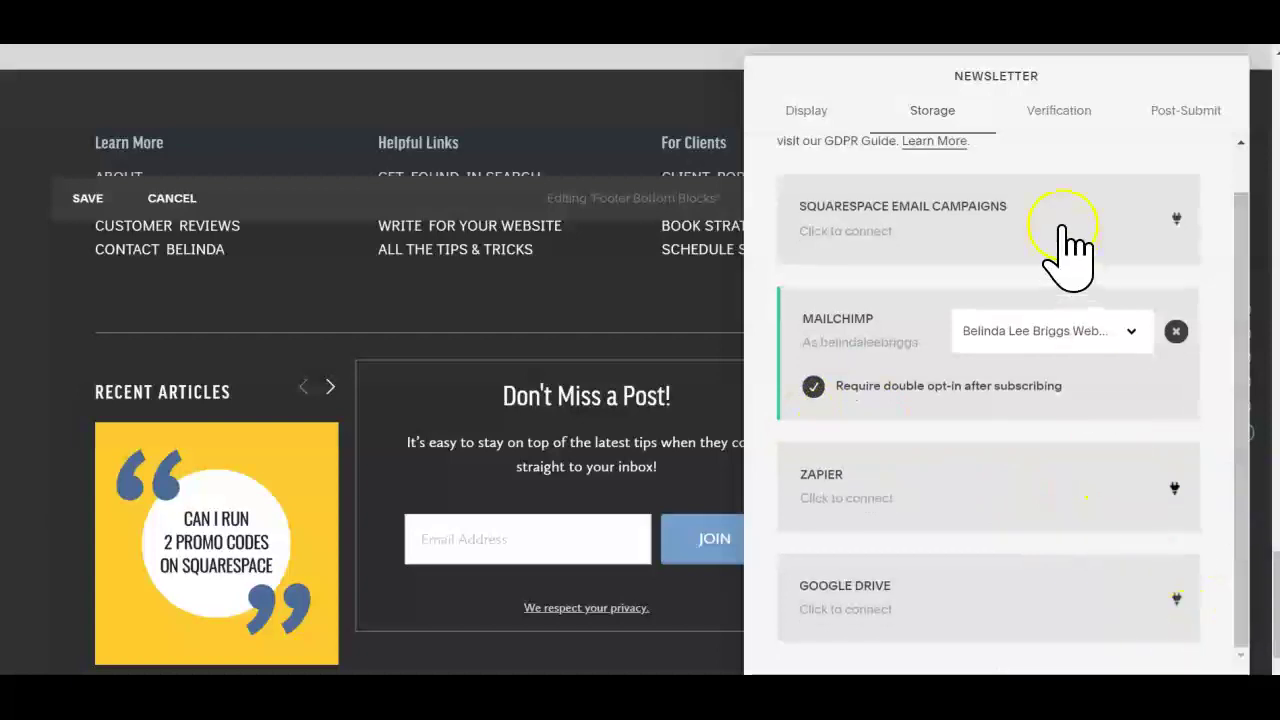
{"action": "left_click_drag", "start_coordinate": [1000, 74], "coordinate": [958, 3]}
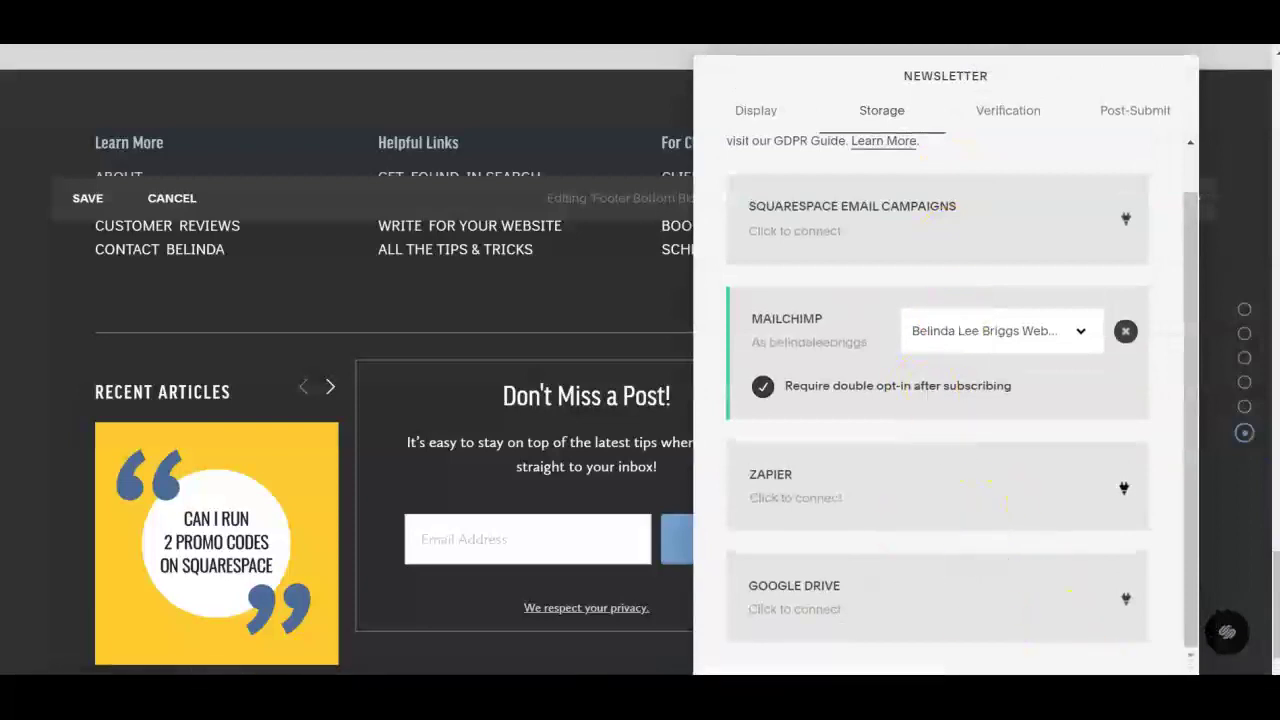
{"action": "key", "text": "Escape"}
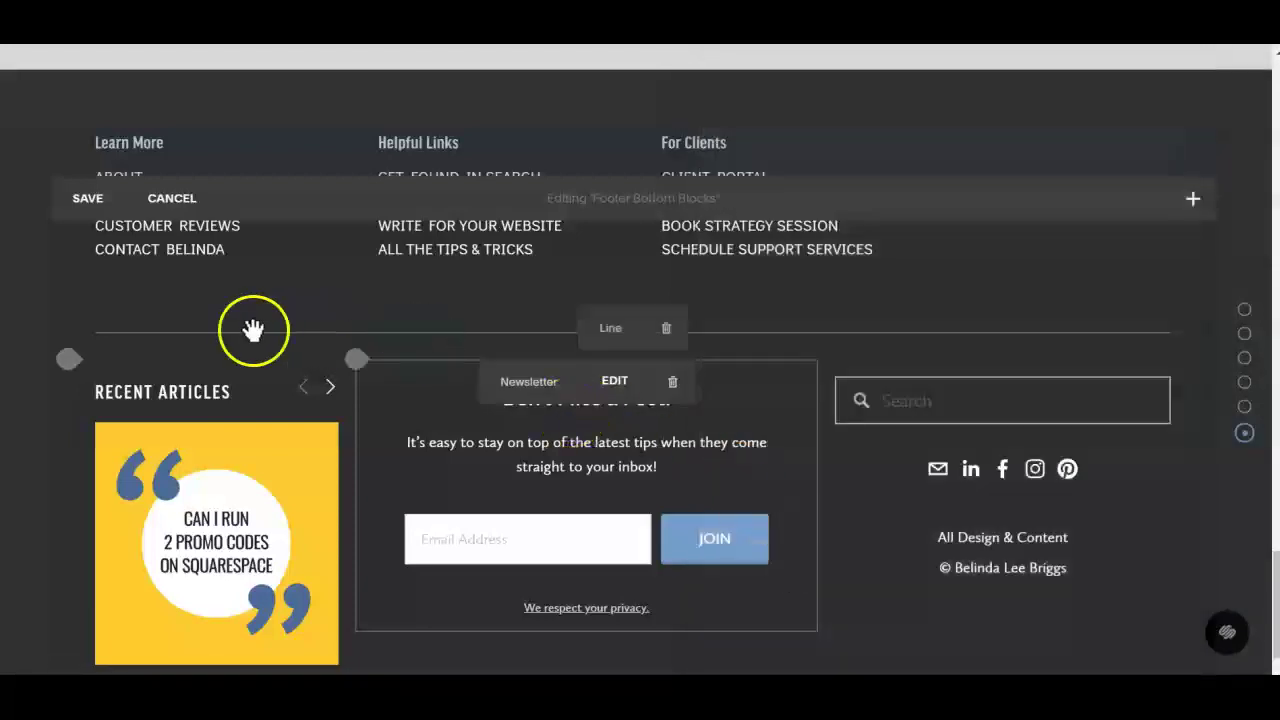
Discard the footer edits and switch to the full-screen site preview.
{"action": "left_click", "coordinate": [170, 197]}
{"action": "left_click", "coordinate": [270, 252]}
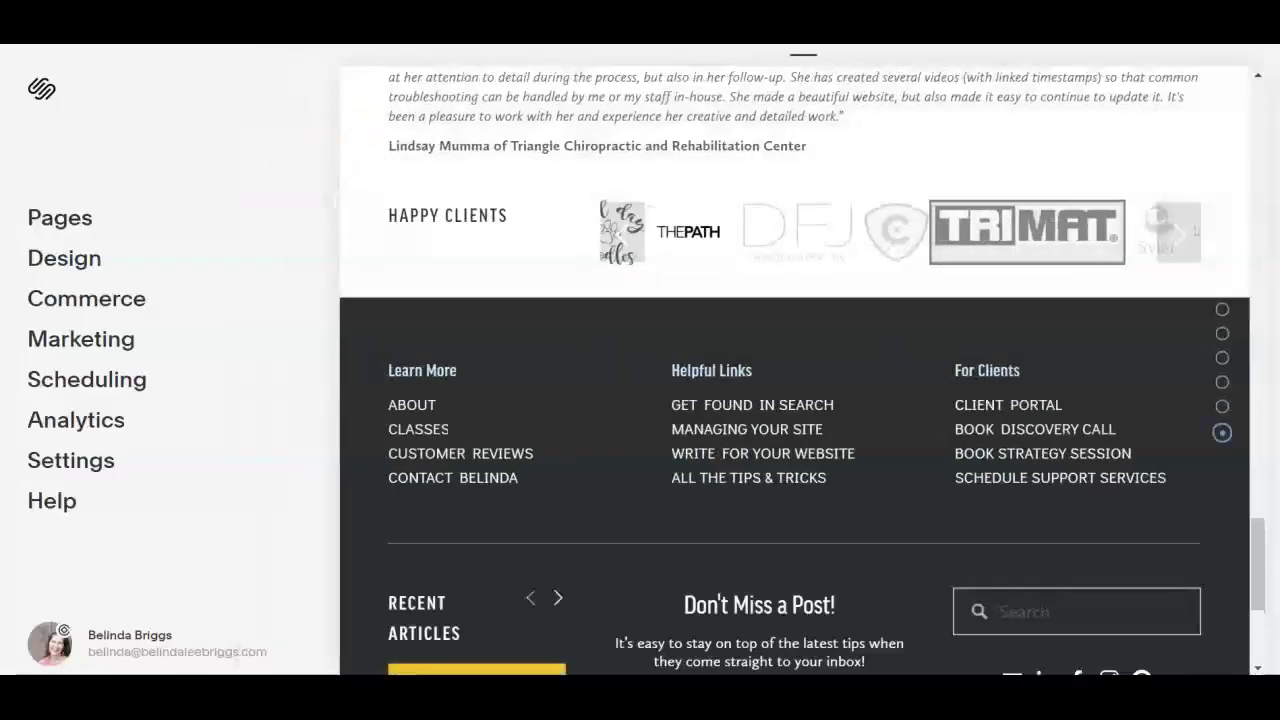
{"action": "key", "text": "Escape"}
Submit the autofilled test email address through the footer signup's JOIN button.
{"action": "left_click", "coordinate": [457, 429]}
{"action": "type", "text": "blbri"}
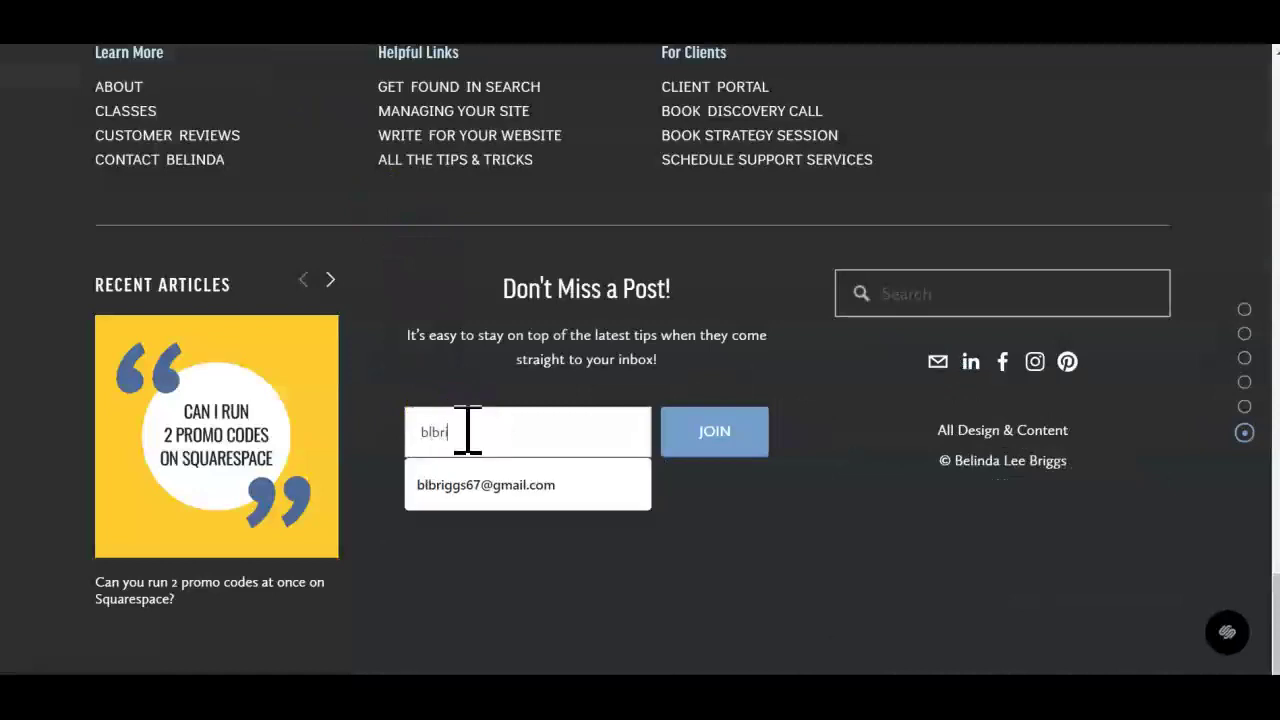
{"action": "key", "text": "Down"}
{"action": "key", "text": "Return"}
{"action": "left_click", "coordinate": [714, 442]}
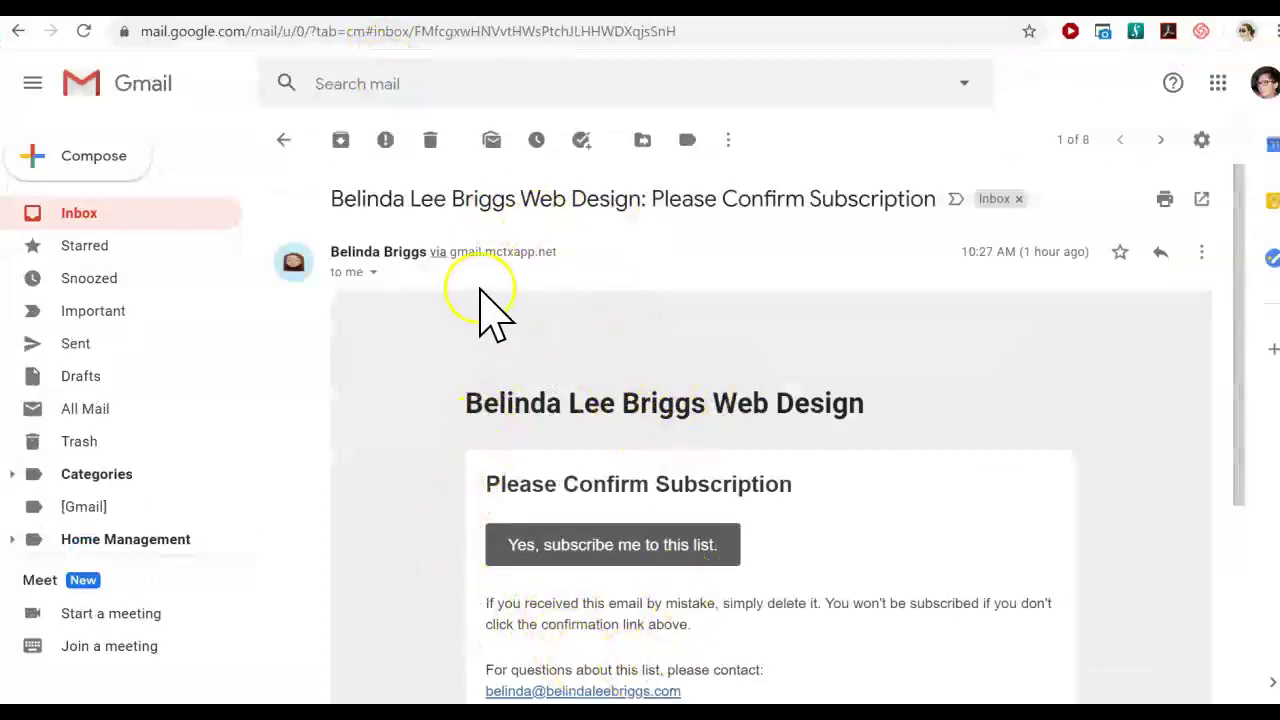
Check the confirmation email's mailed-by domain, then follow 'Yes, subscribe me to this list.'.
{"action": "left_click", "coordinate": [373, 272]}
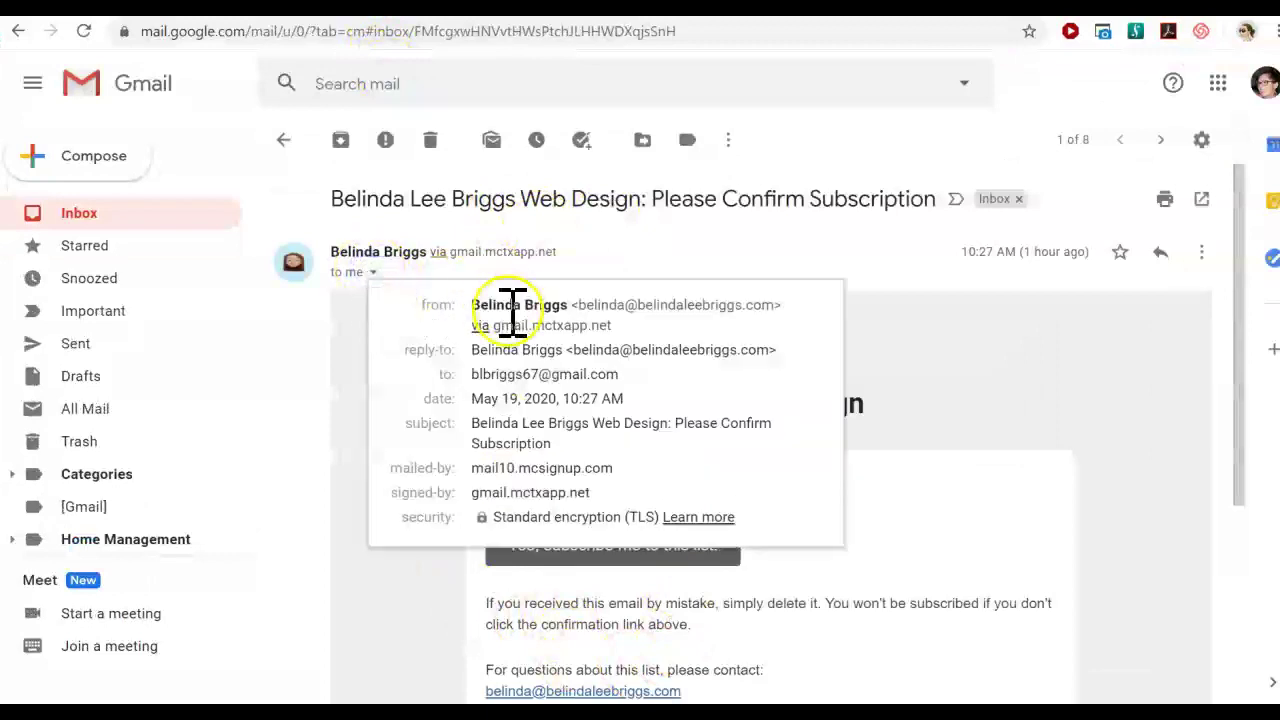
{"action": "mouse_move", "coordinate": [660, 310]}
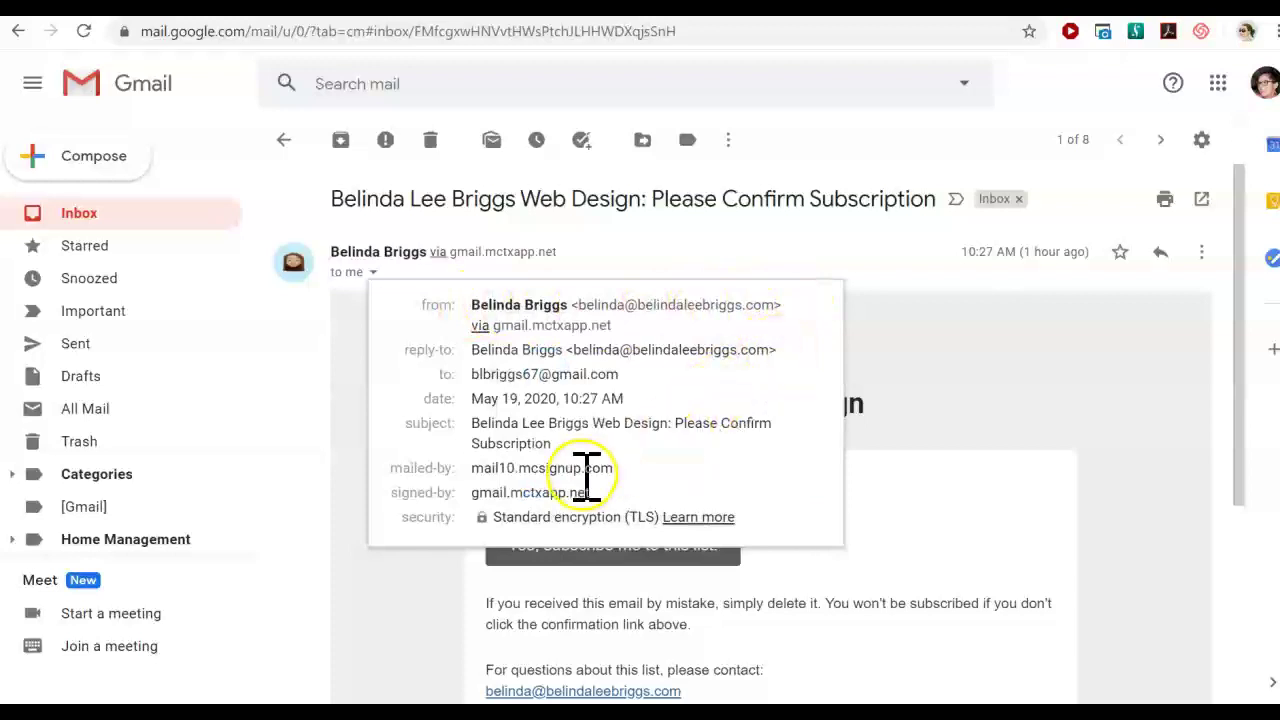
{"action": "left_click", "coordinate": [526, 467]}
{"action": "left_click_drag", "start_coordinate": [527, 467], "coordinate": [540, 468]}
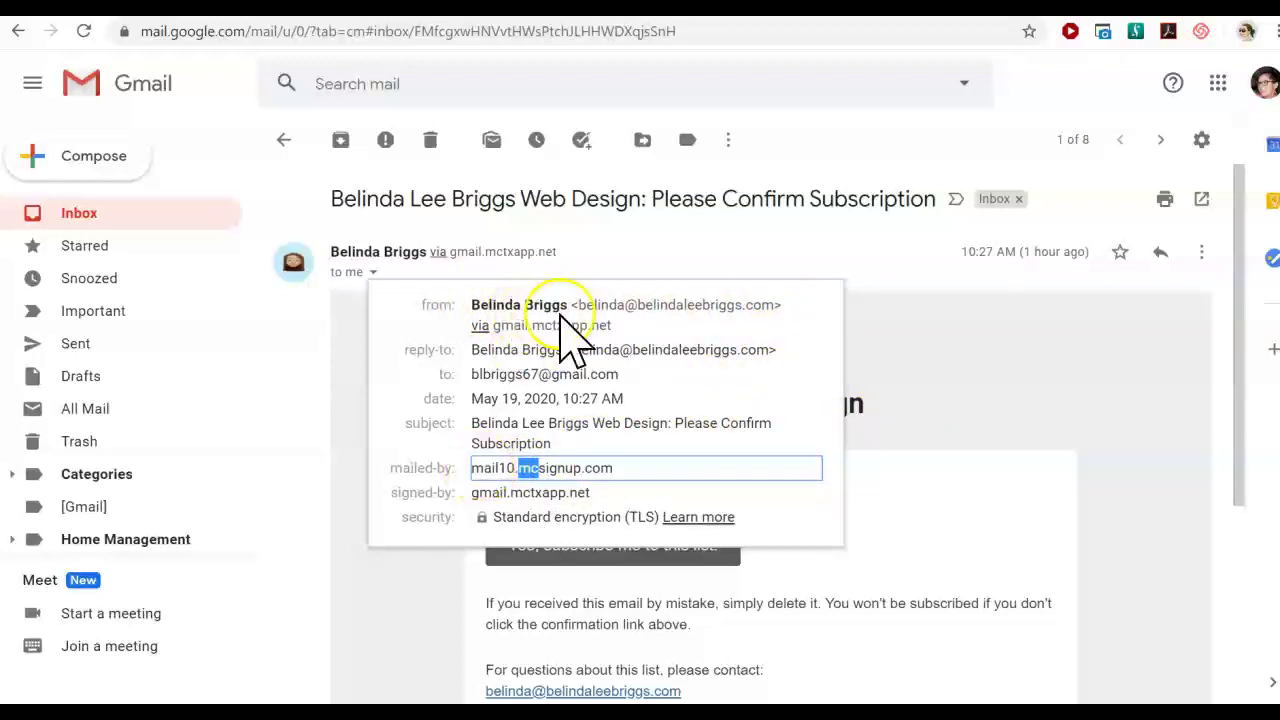
{"action": "left_click", "coordinate": [1025, 340]}
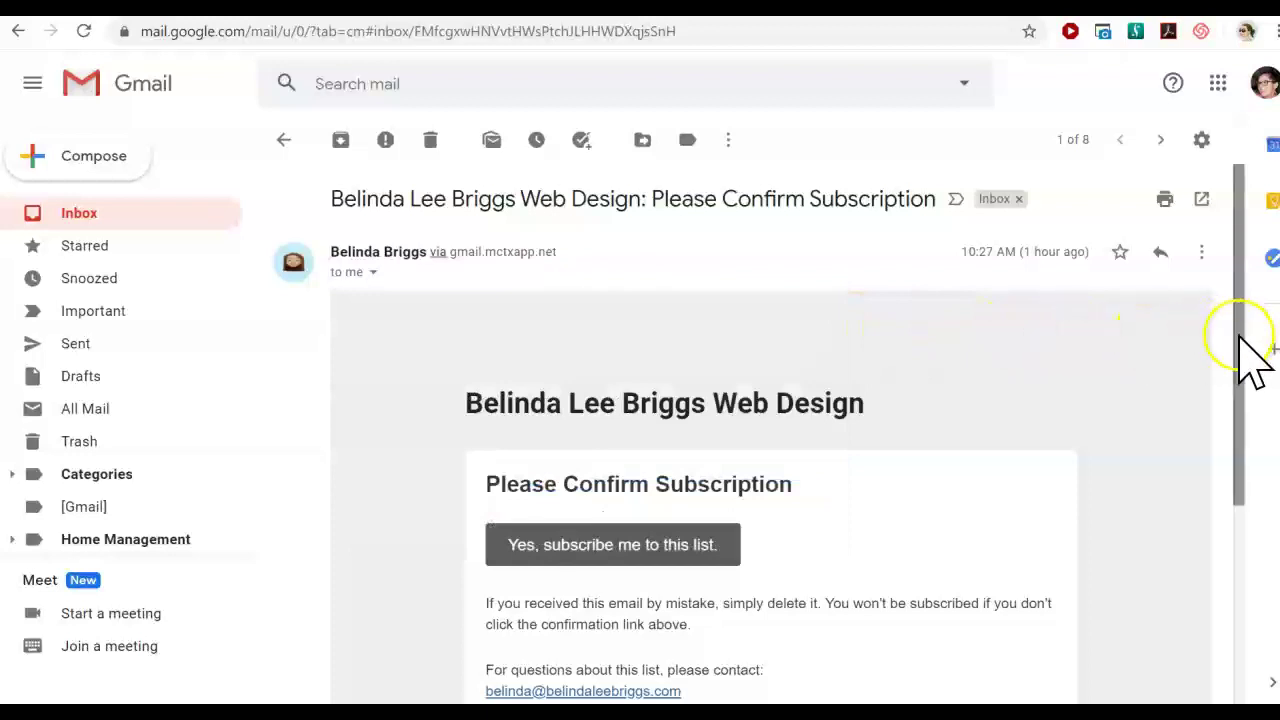
{"action": "left_click_drag", "start_coordinate": [1241, 340], "coordinate": [1257, 398]}
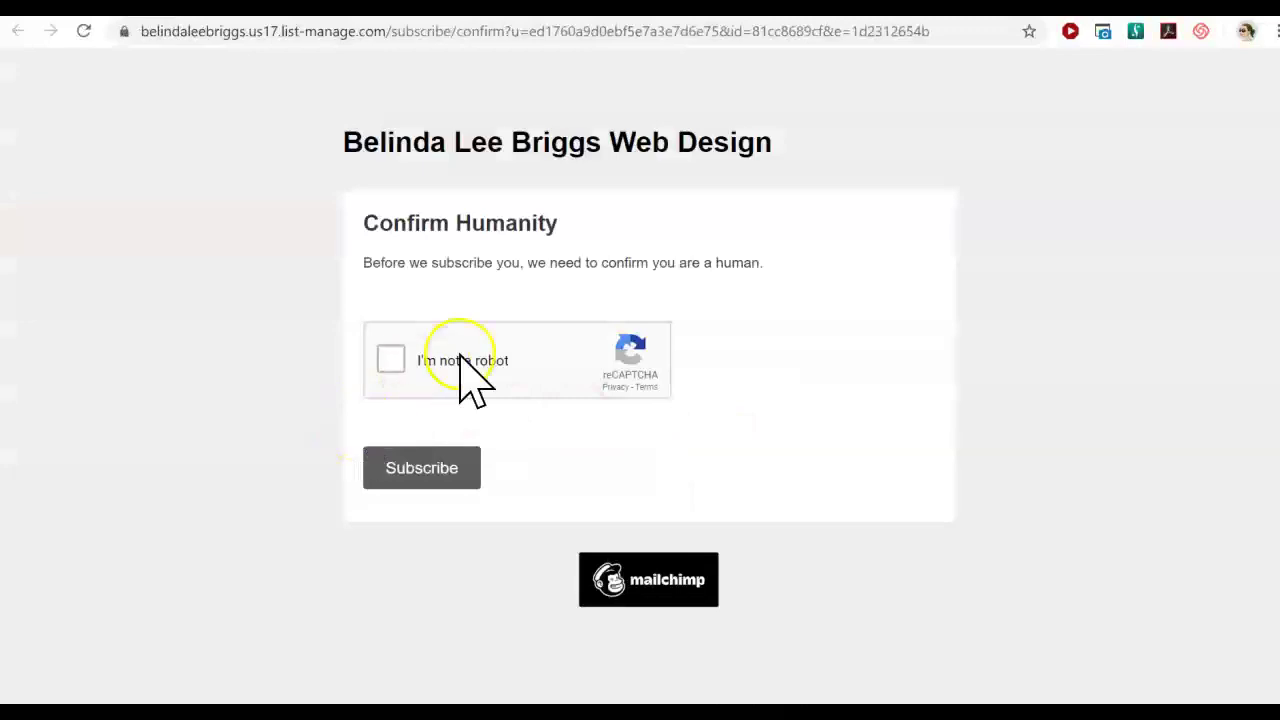
Pass the reCAPTCHA check, confirm the subscription, and continue to the website.
{"action": "left_click", "coordinate": [392, 360]}
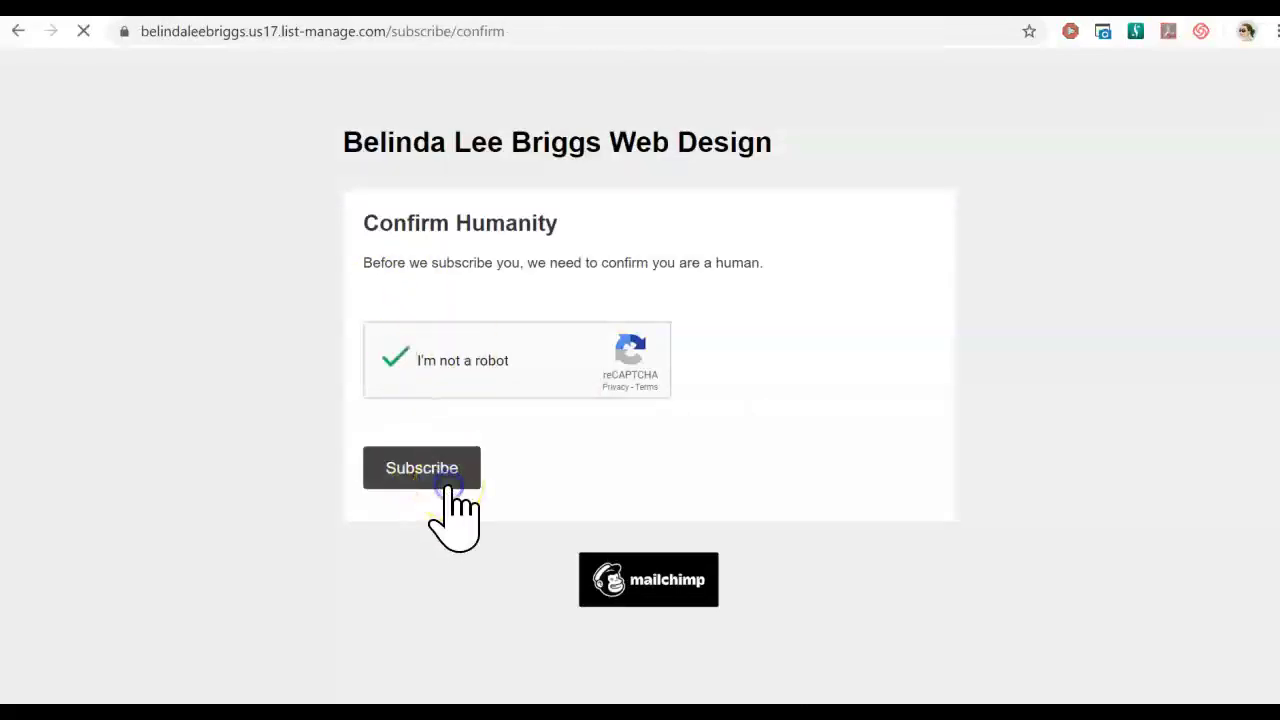
{"action": "left_click", "coordinate": [449, 489]}
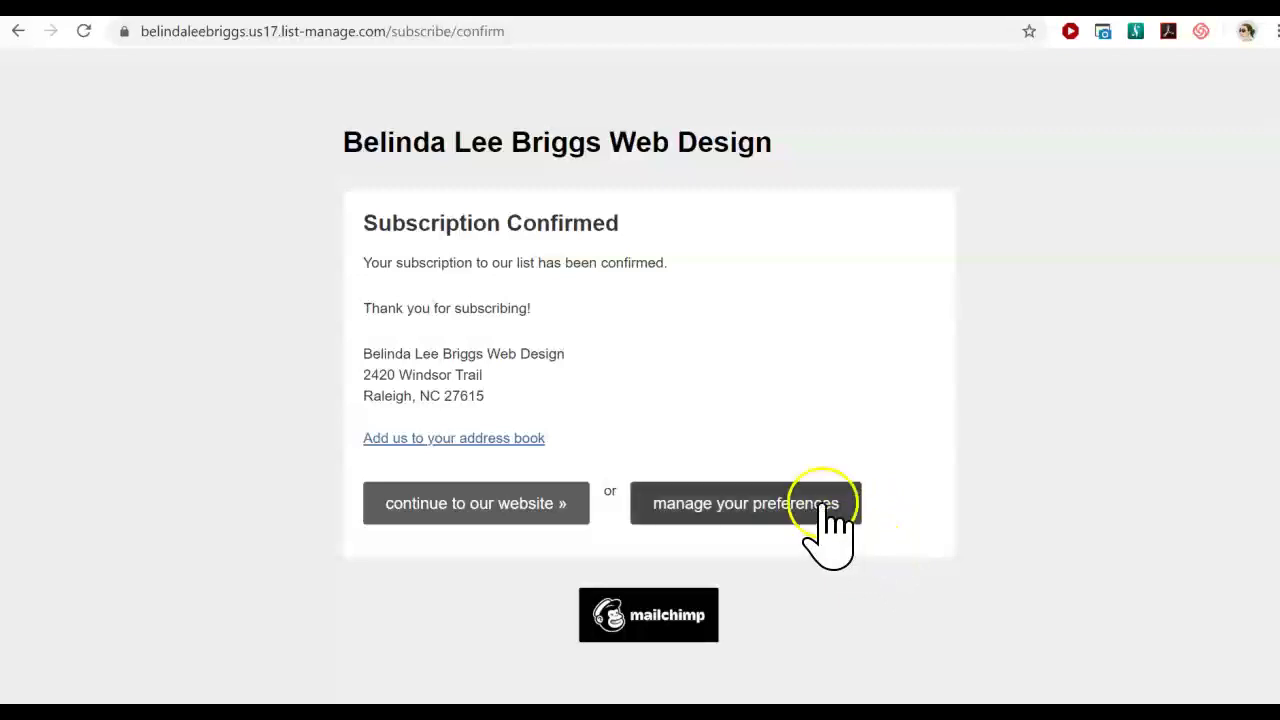
{"action": "left_click", "coordinate": [476, 510]}
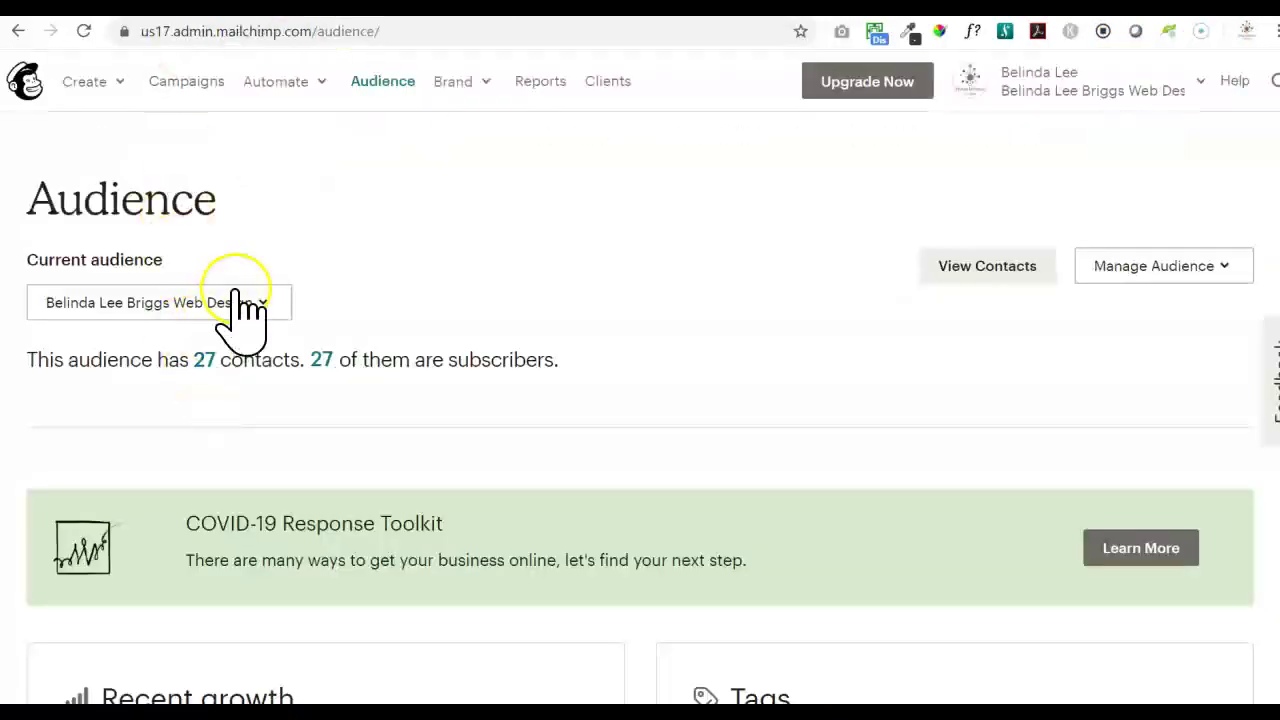
Reload the Audience page to see 28 contacts, then open the full contacts list.
{"action": "left_click", "coordinate": [449, 33]}
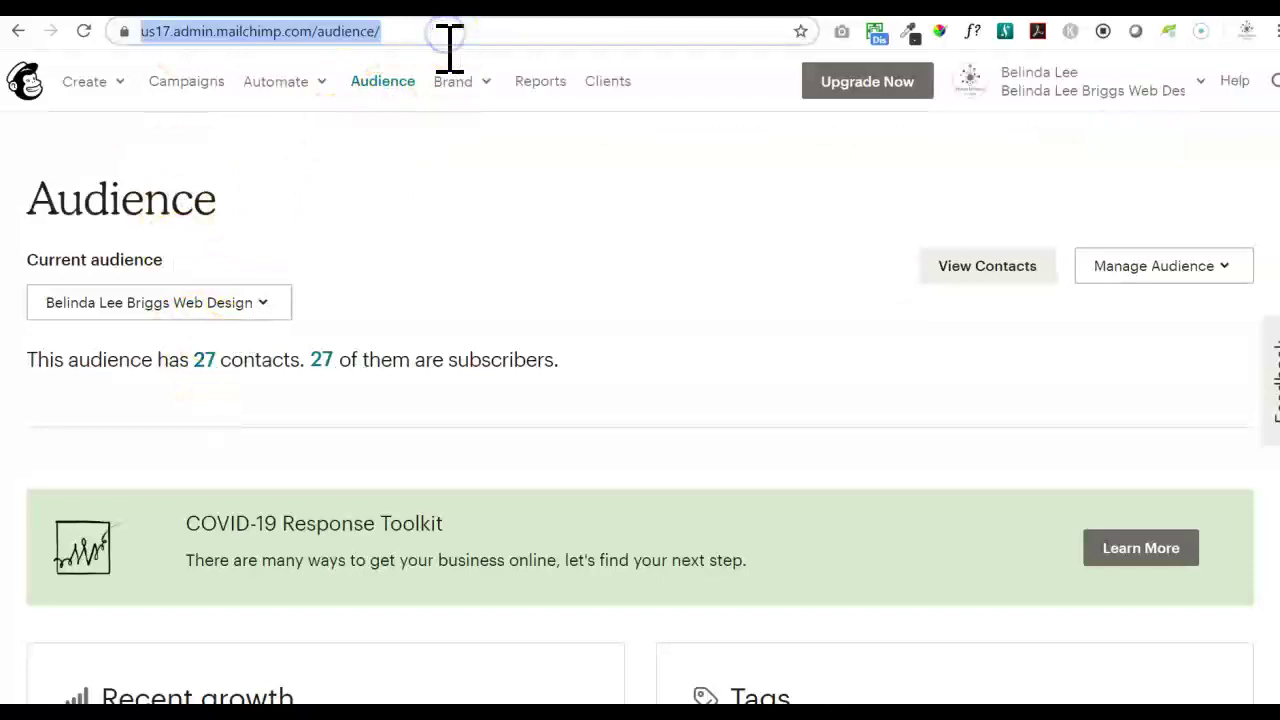
{"action": "key", "text": "Return"}
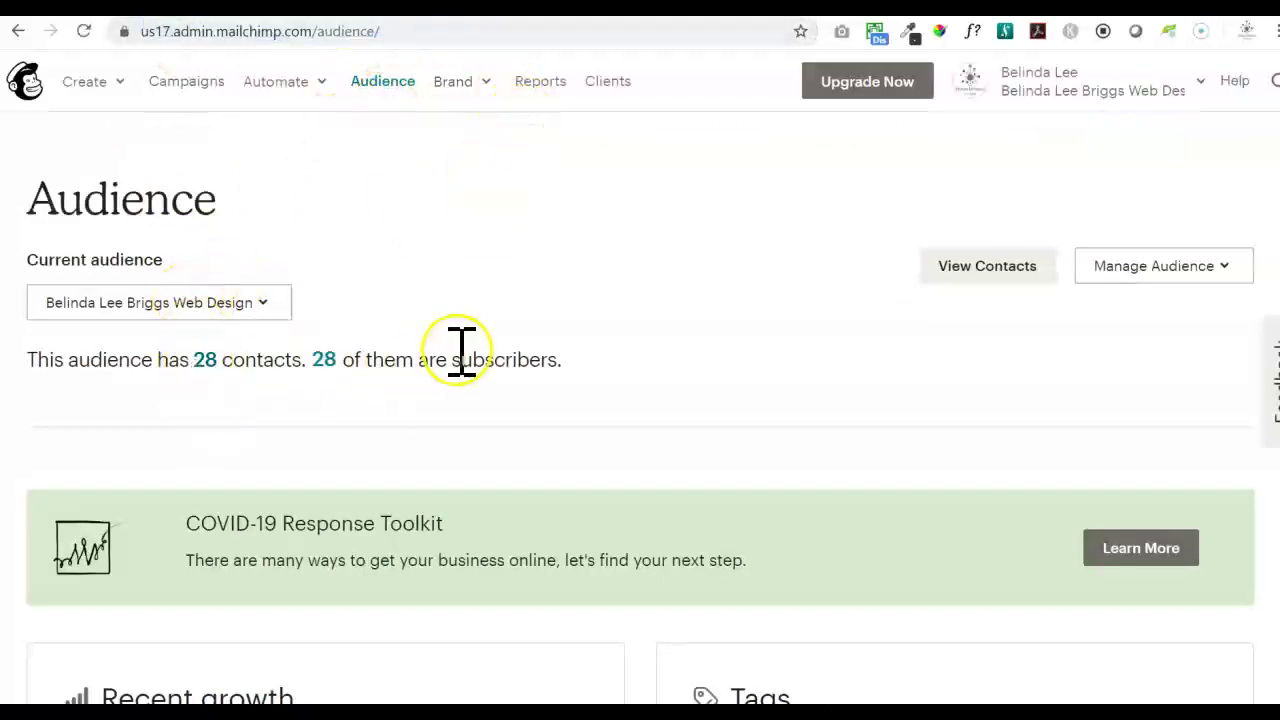
{"action": "left_click", "coordinate": [205, 362]}
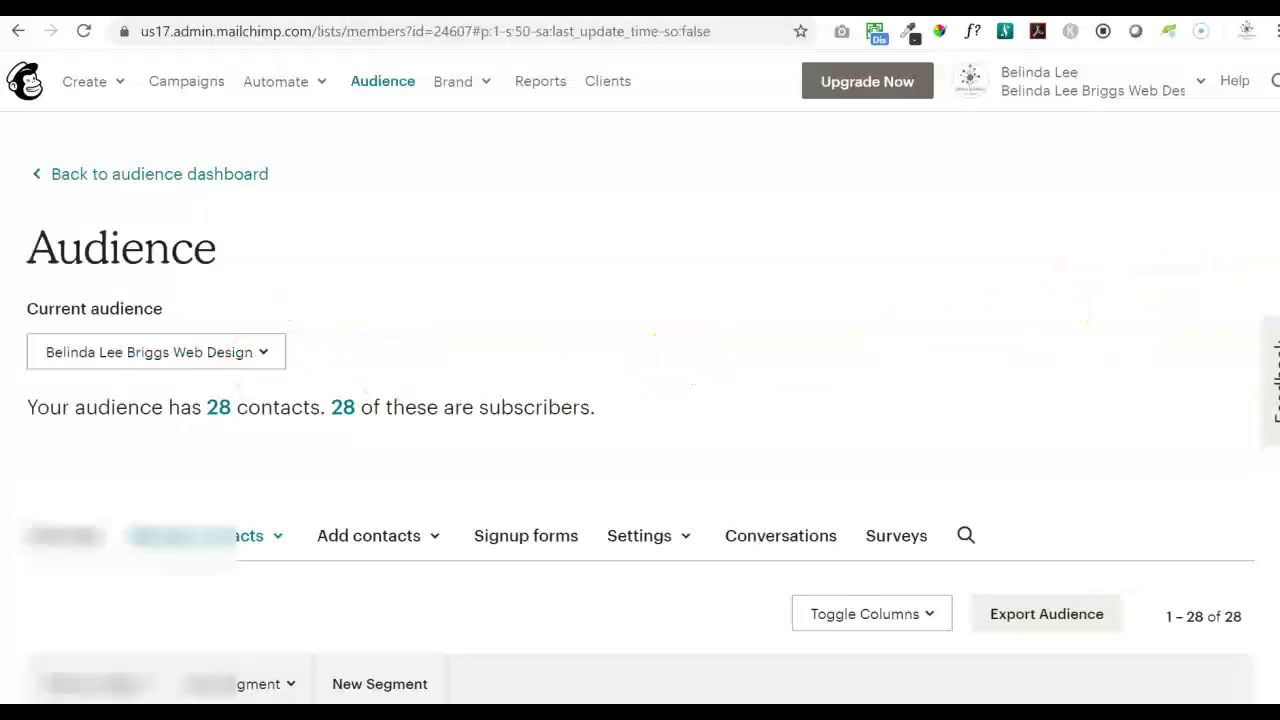
{"action": "scroll", "coordinate": [640, 400], "scroll_direction": "down", "scroll_amount": 1}
{"action": "scroll", "coordinate": [640, 400], "scroll_direction": "down", "scroll_amount": 1}
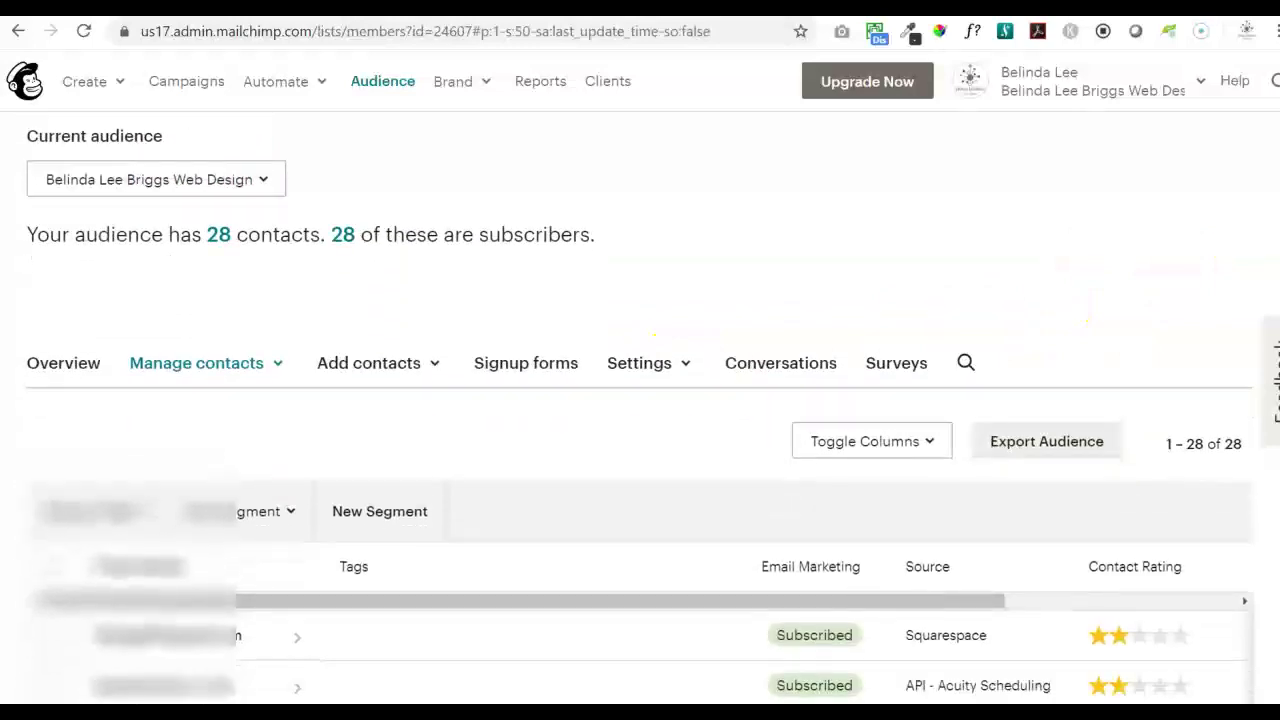
{"action": "scroll", "coordinate": [640, 400], "scroll_direction": "down", "scroll_amount": 2}
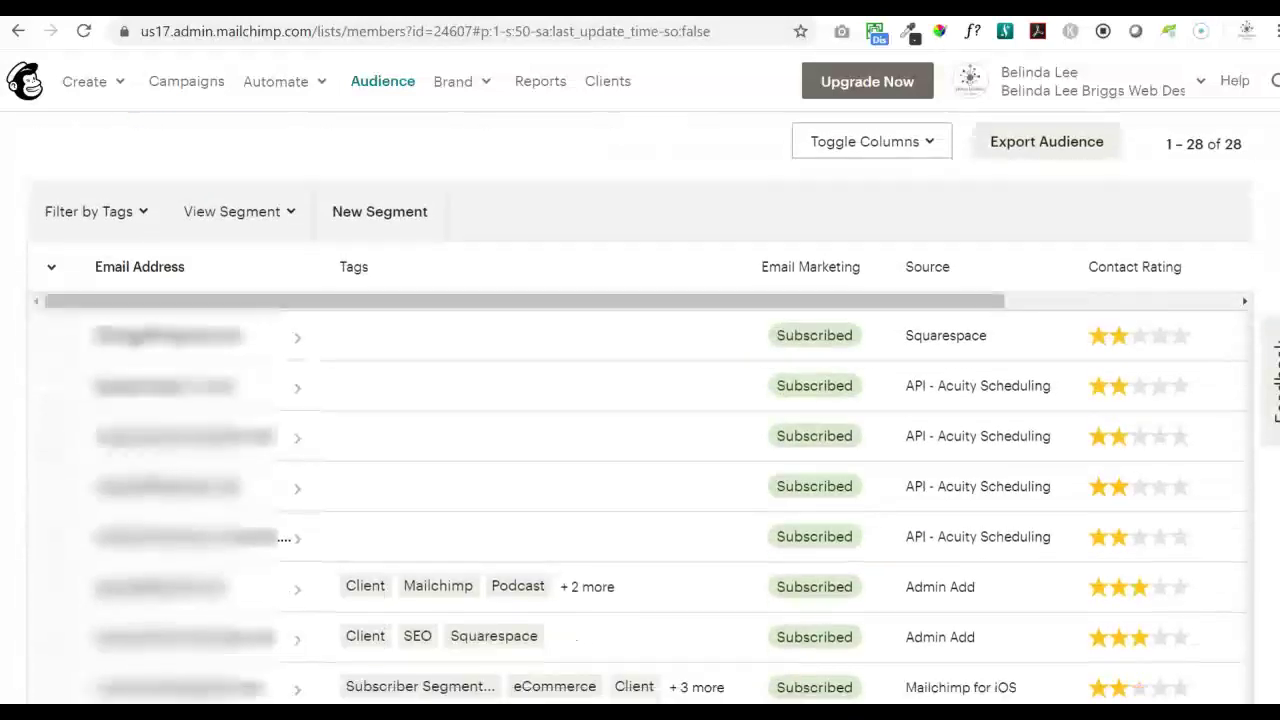
{"action": "scroll", "coordinate": [640, 400], "scroll_direction": "down", "scroll_amount": 1}
{"action": "scroll", "coordinate": [640, 400], "scroll_direction": "up", "scroll_amount": 1}
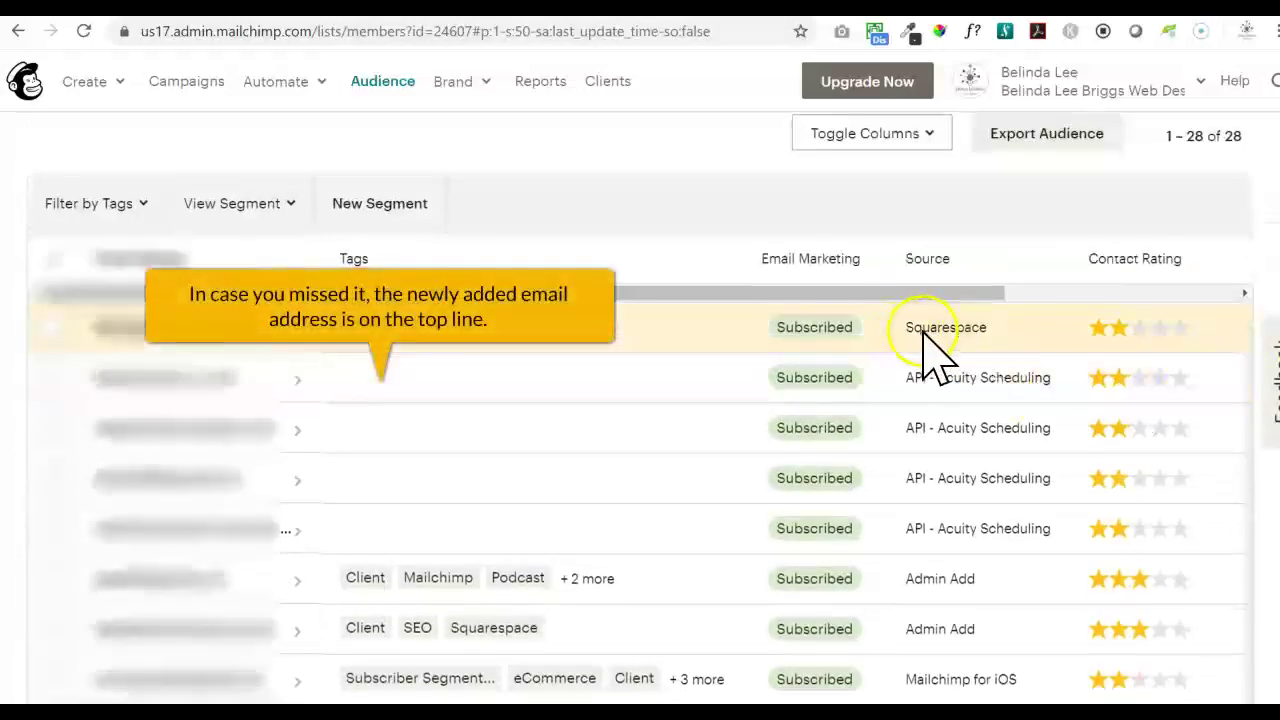
{"action": "scroll", "coordinate": [935, 350], "scroll_direction": "down", "scroll_amount": 2}
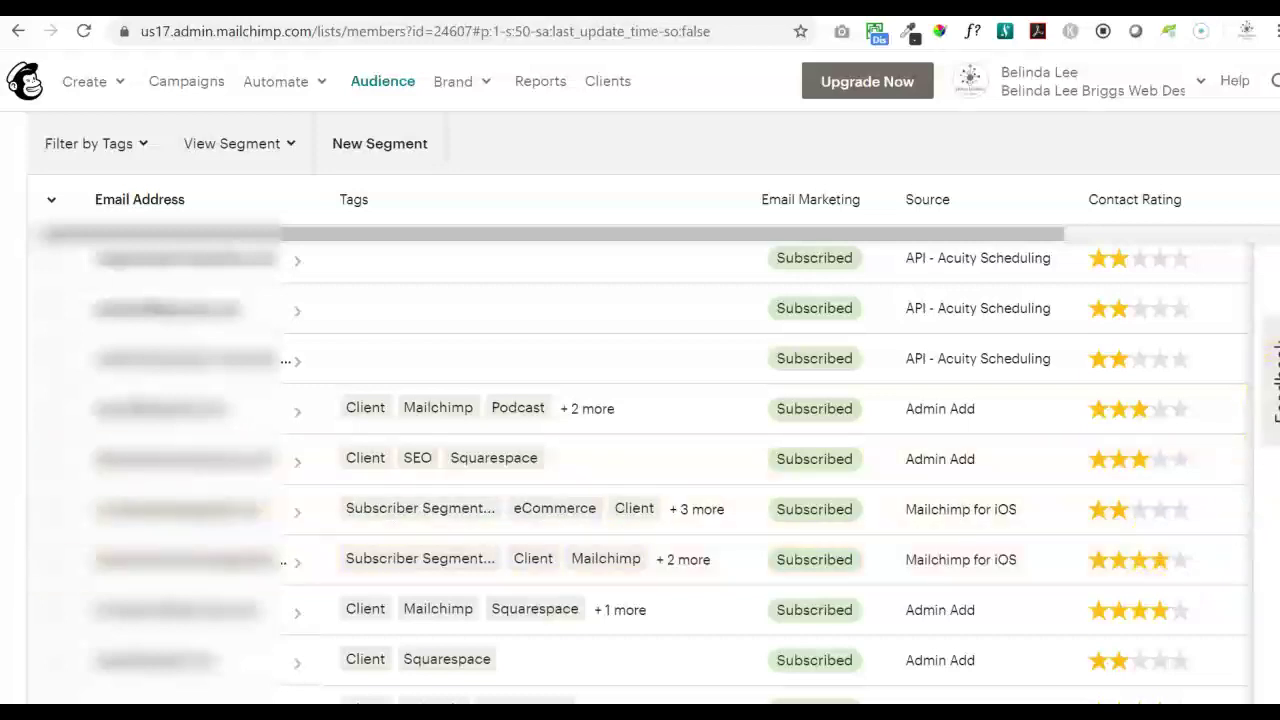
{"action": "scroll", "coordinate": [1276, 262], "scroll_direction": "up", "scroll_amount": 3}
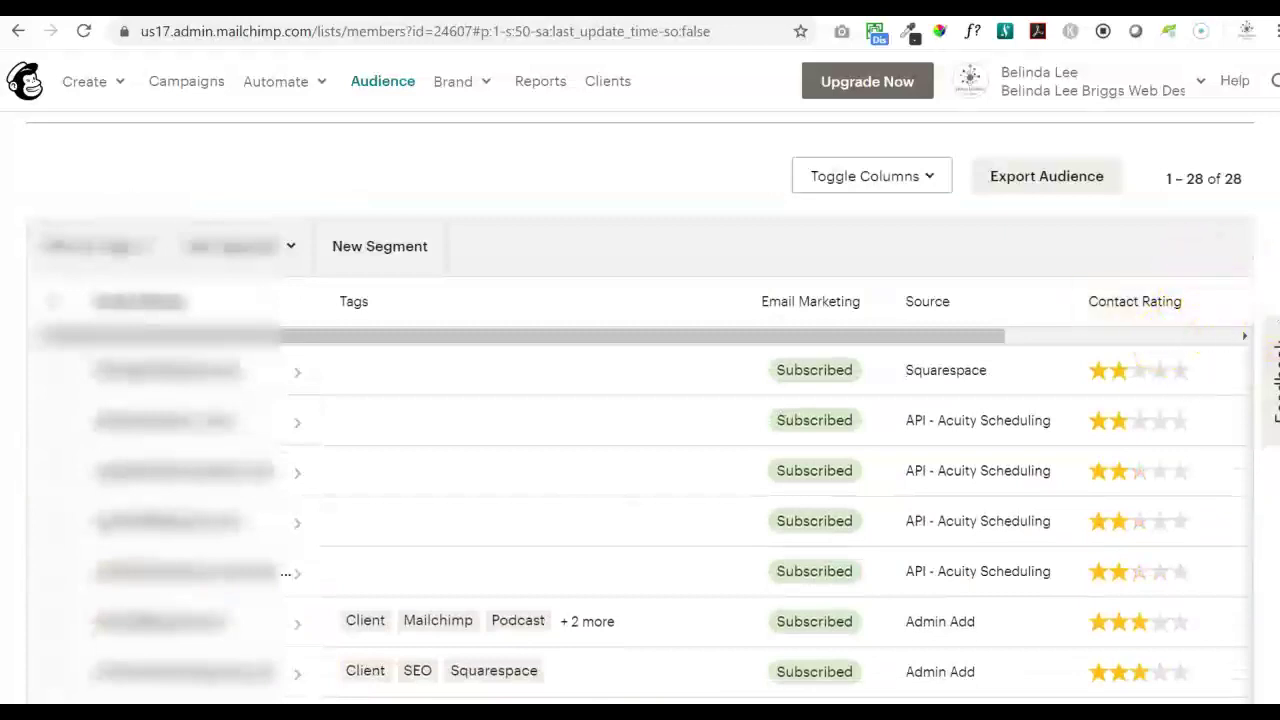
{"action": "scroll", "coordinate": [1171, 366], "scroll_direction": "down", "scroll_amount": 3}
{"action": "scroll", "coordinate": [1180, 500], "scroll_direction": "down", "scroll_amount": 1}
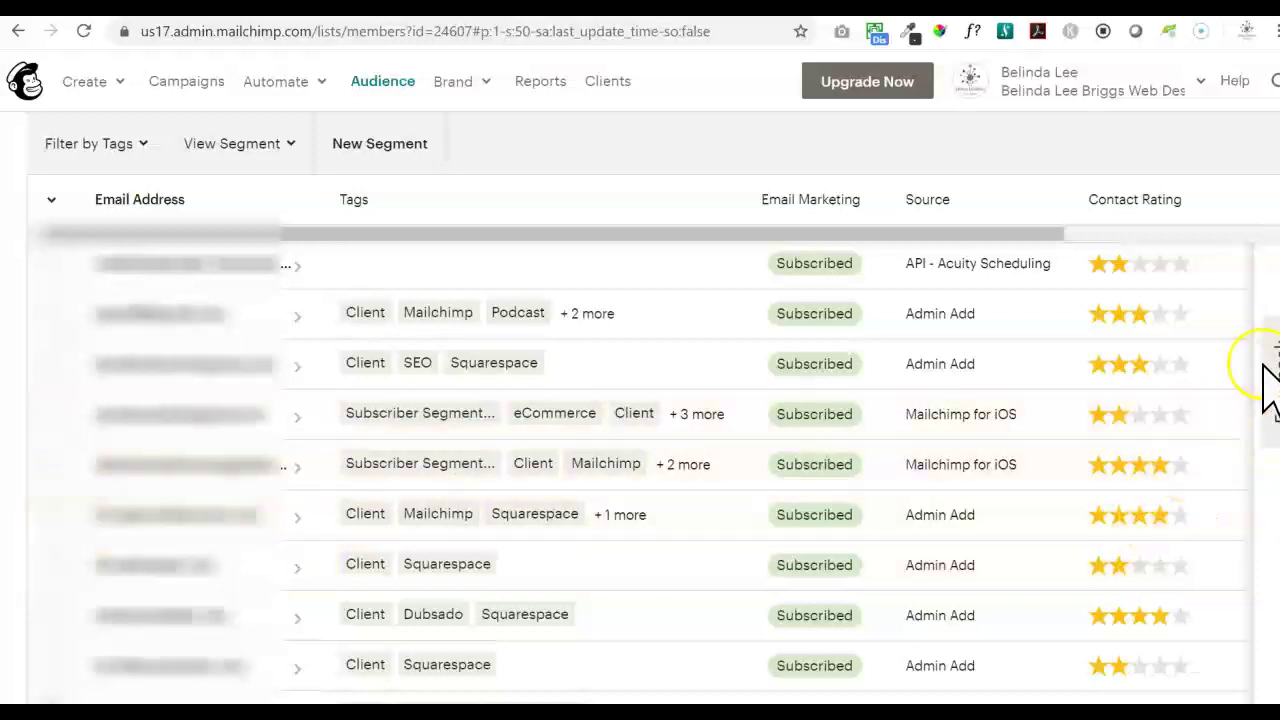
{"action": "scroll", "coordinate": [760, 470], "scroll_direction": "up", "scroll_amount": 1}
{"action": "scroll", "coordinate": [760, 470], "scroll_direction": "up", "scroll_amount": 5}
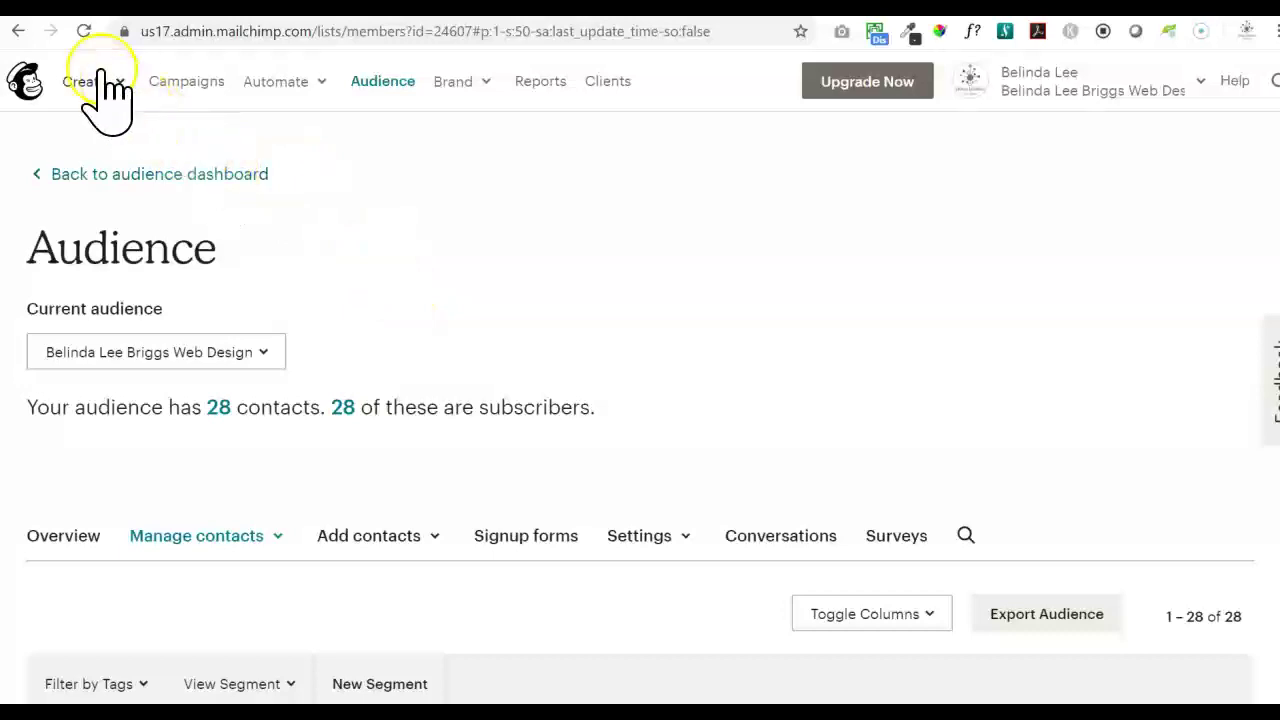
Go back to the audience dashboard showing 28 contacts, all subscribers.
{"action": "left_click", "coordinate": [157, 172]}
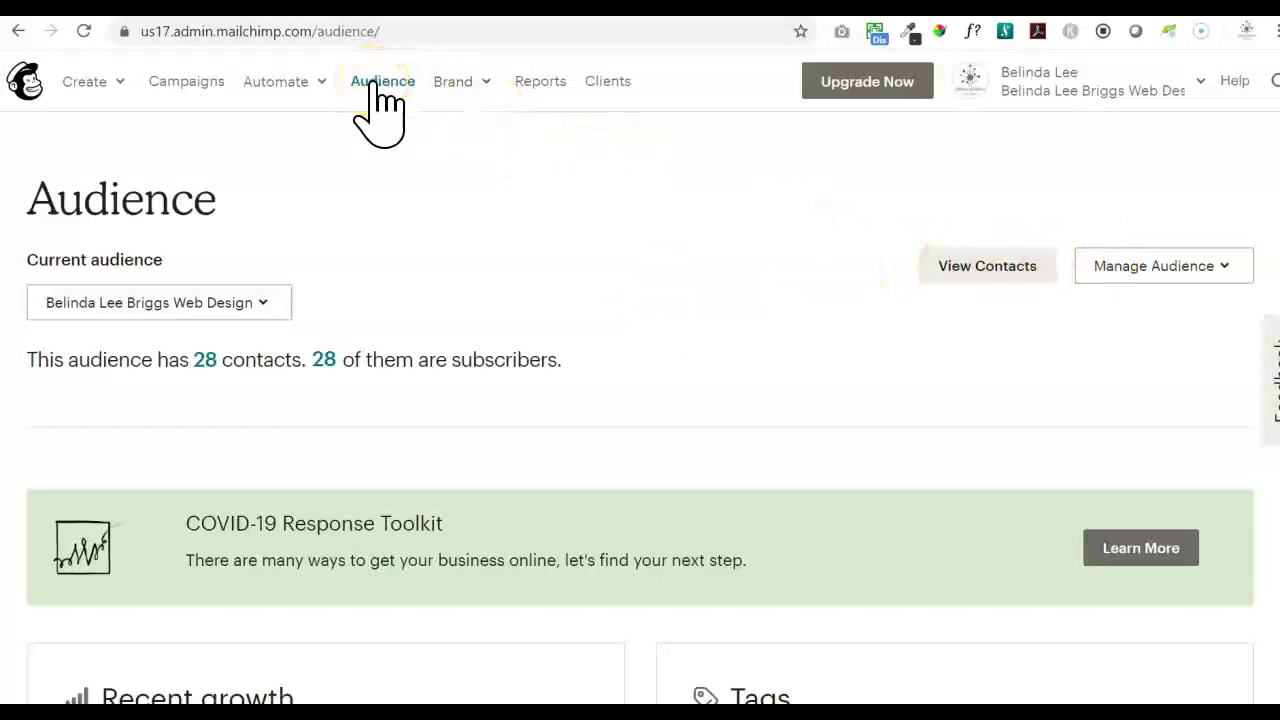
Add a subscriber manually via Manage Audience, ticking email permission, and submit it.
{"action": "left_click", "coordinate": [1152, 268]}
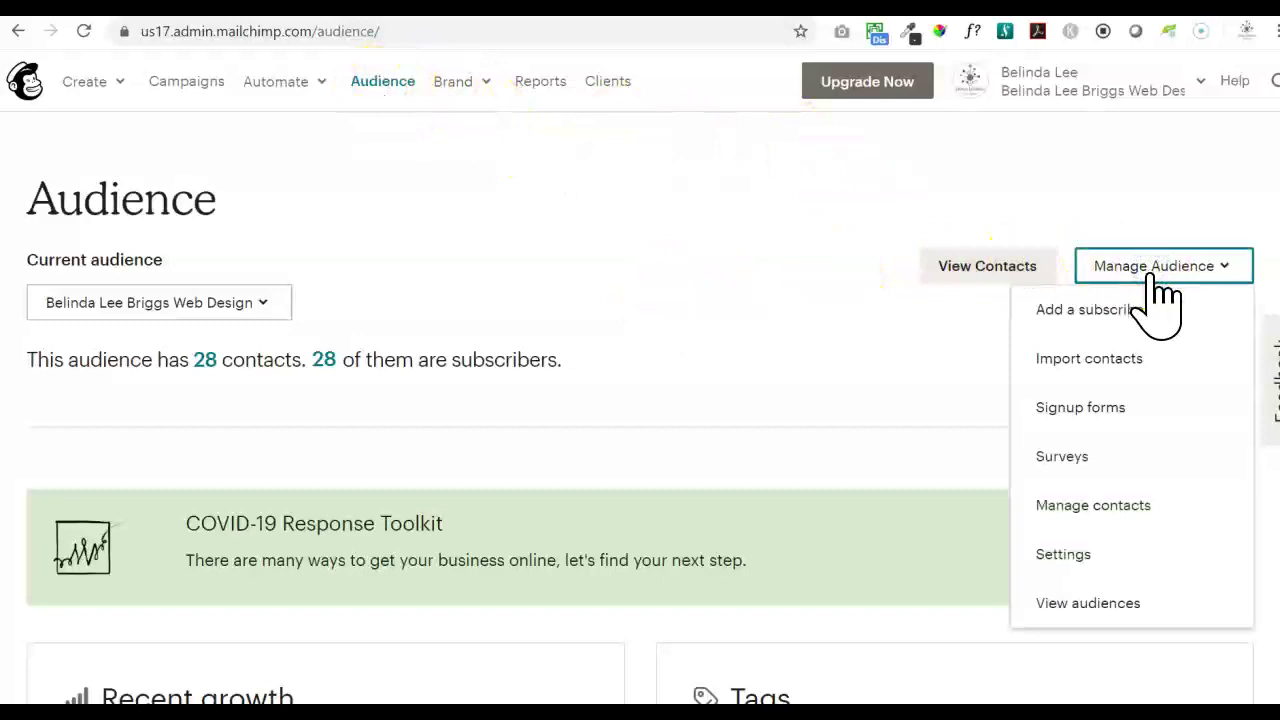
{"action": "left_click", "coordinate": [1124, 303]}
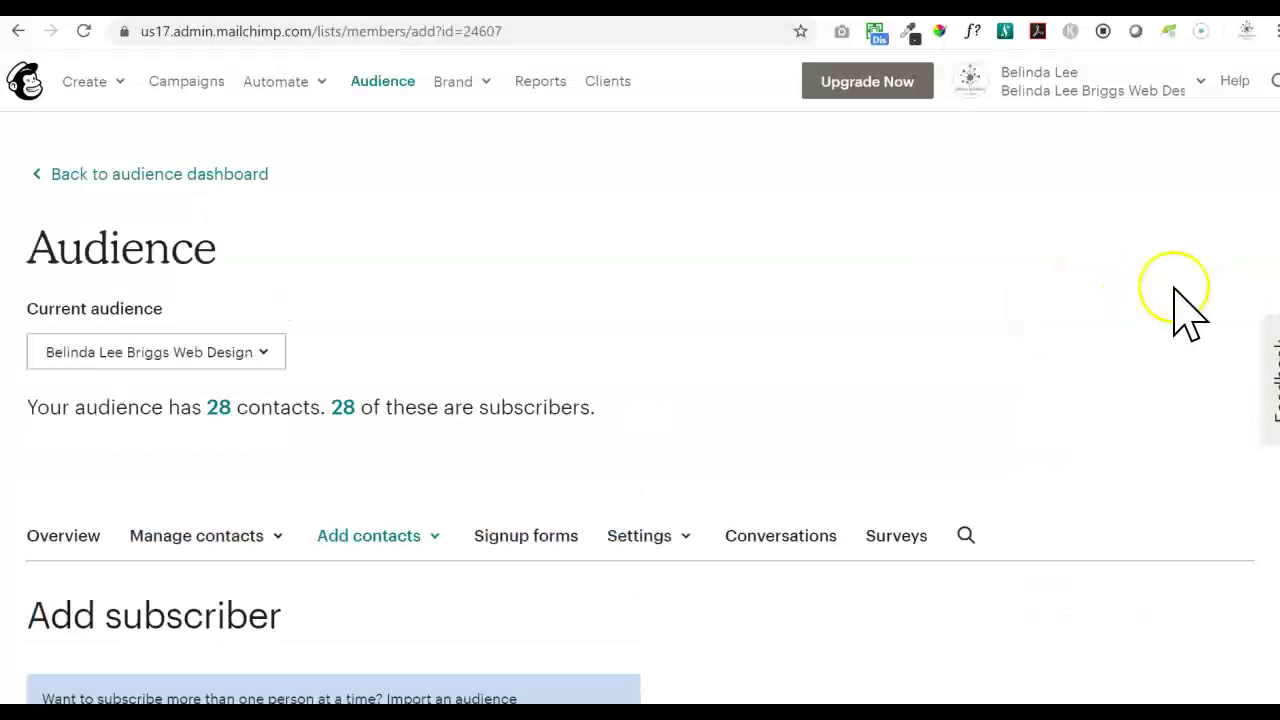
{"action": "scroll", "coordinate": [640, 415], "scroll_direction": "down", "scroll_amount": 5}
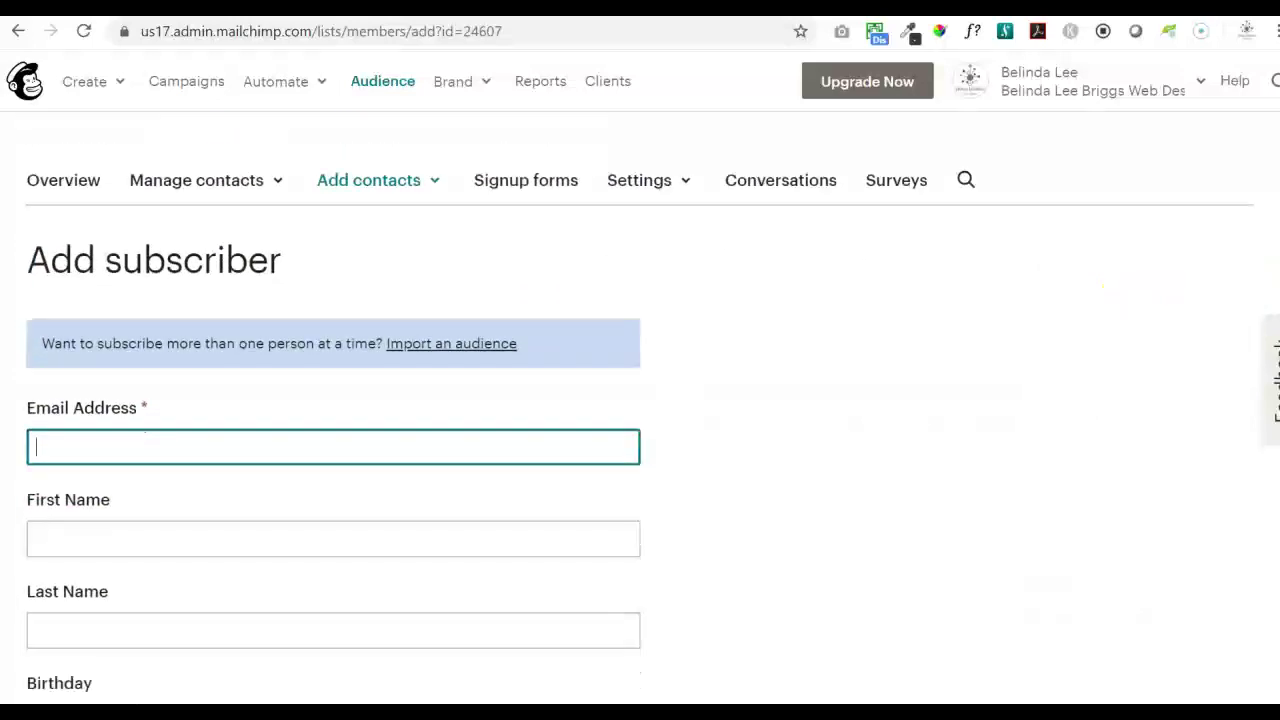
{"action": "scroll", "coordinate": [333, 415], "scroll_direction": "down", "scroll_amount": 1}
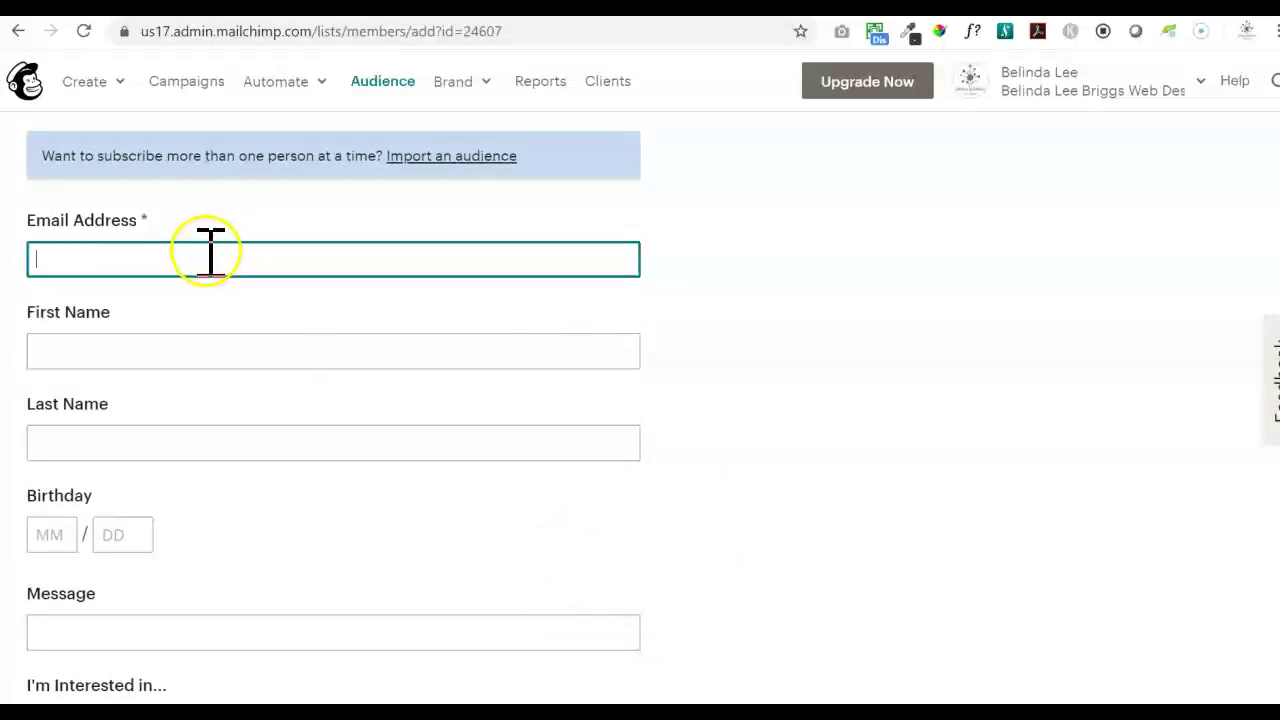
{"action": "scroll", "coordinate": [1275, 565], "scroll_direction": "down", "scroll_amount": 10}
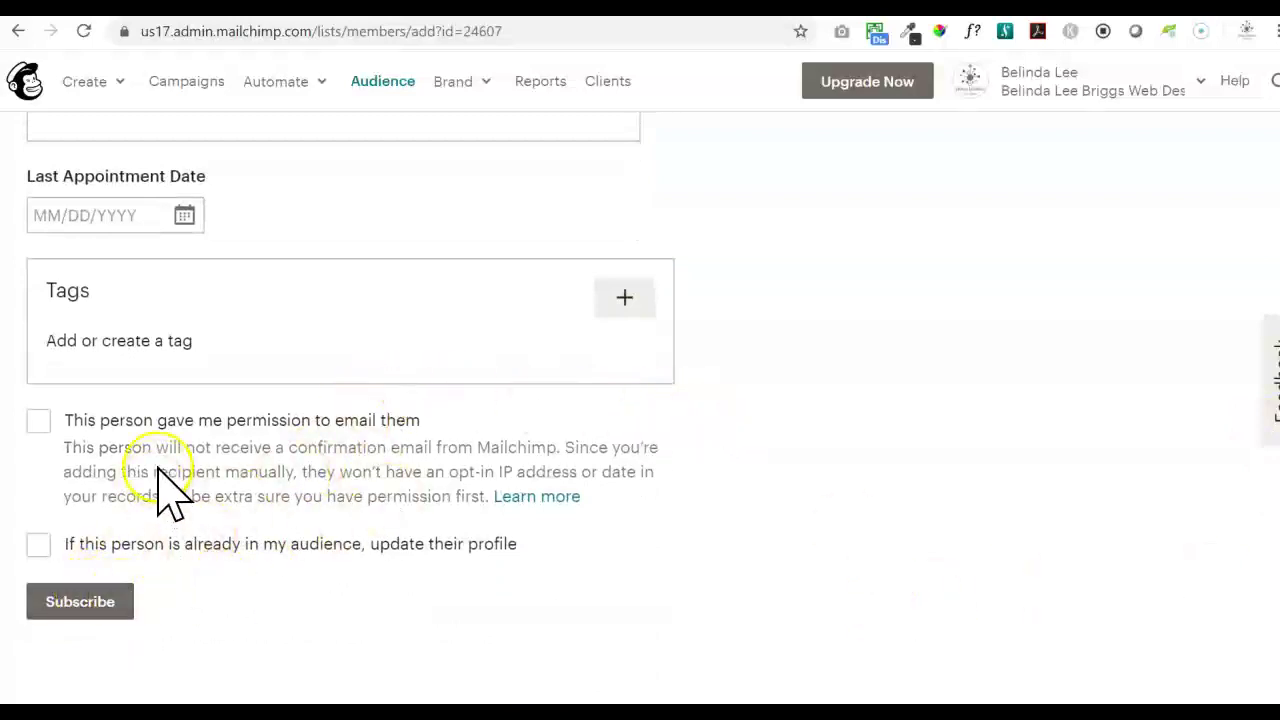
{"action": "left_click", "coordinate": [39, 421]}
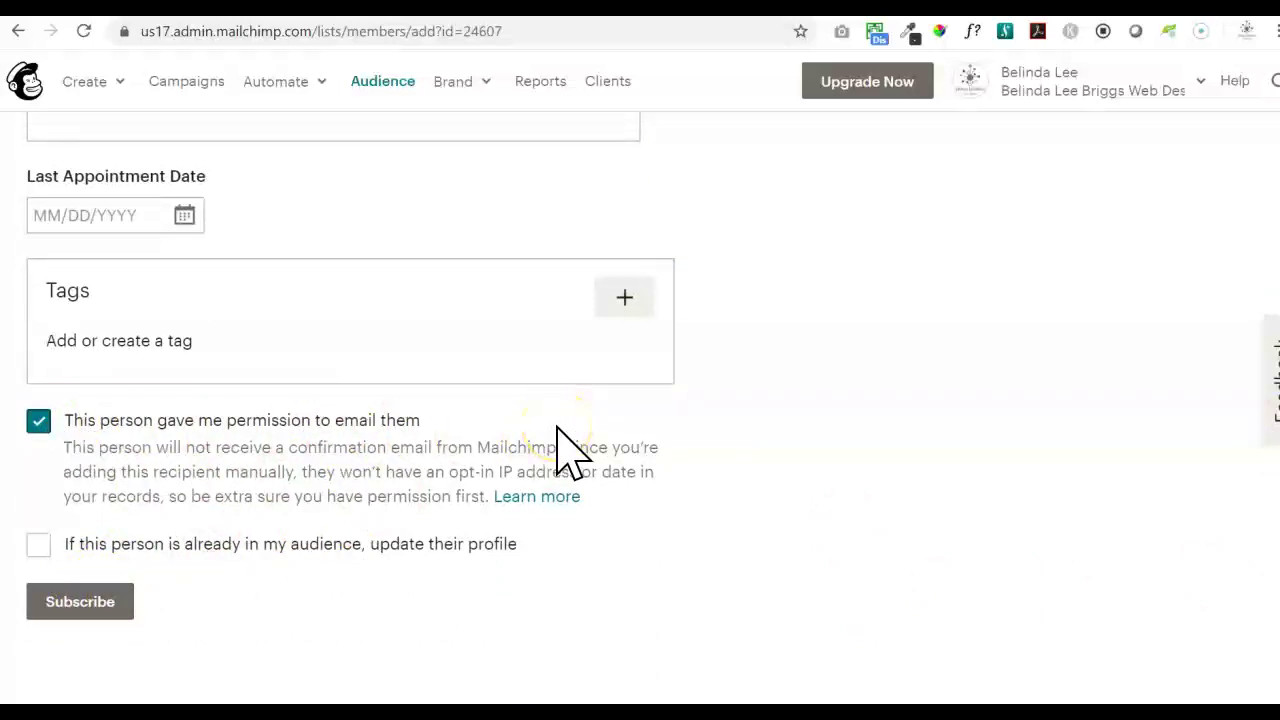
{"action": "left_click", "coordinate": [79, 605]}
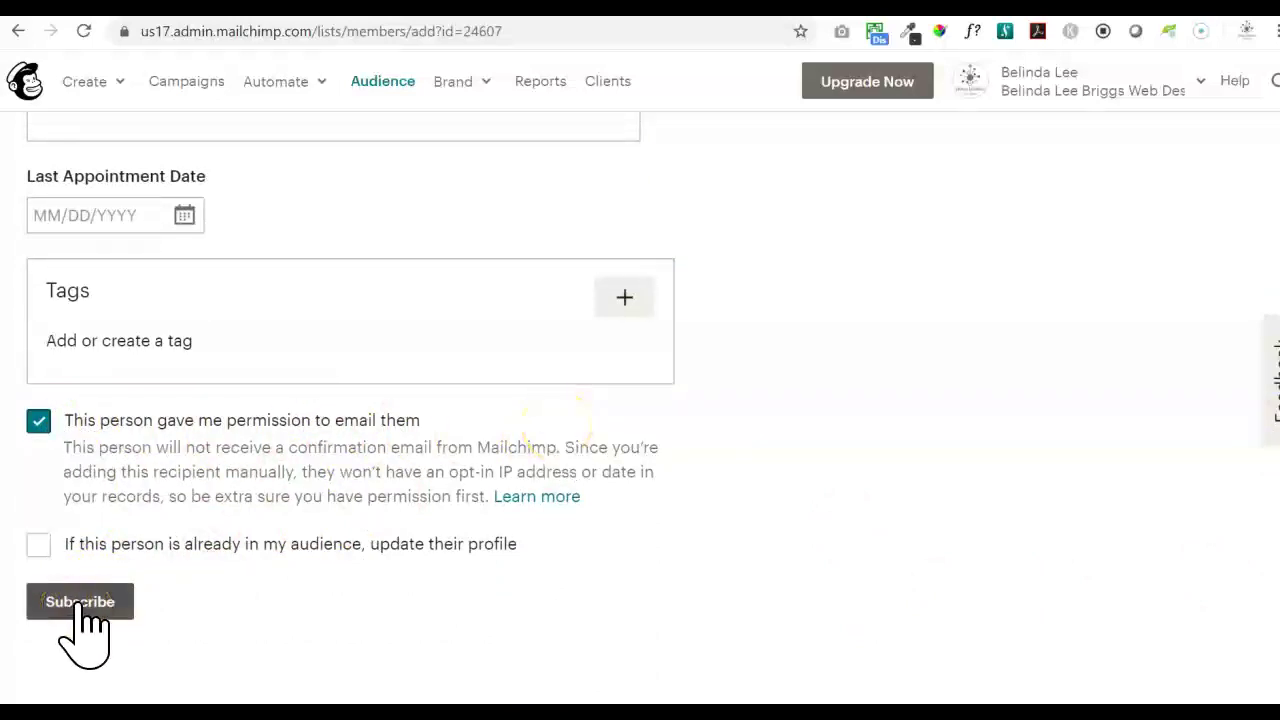